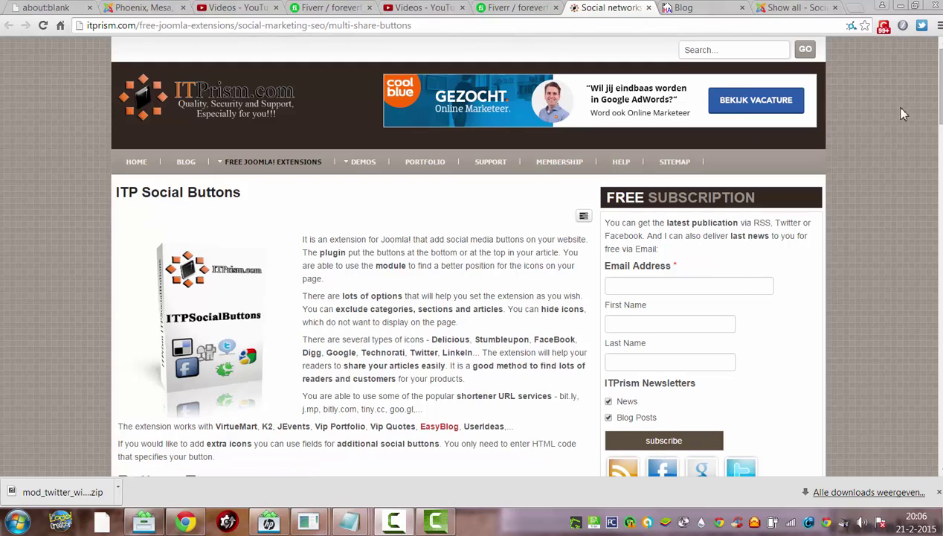
Step: Examine the ITP Social Buttons page for its description, available button styles and plug-in parameters
{"action": "scroll", "coordinate": [896, 159], "scroll_direction": "down", "scroll_amount": 3}
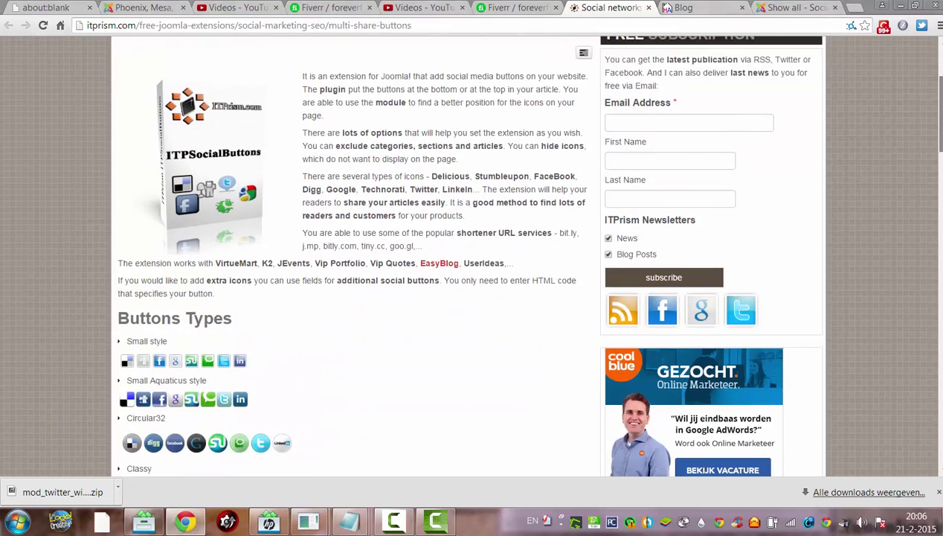
{"action": "scroll", "coordinate": [891, 132], "scroll_direction": "down", "scroll_amount": 3}
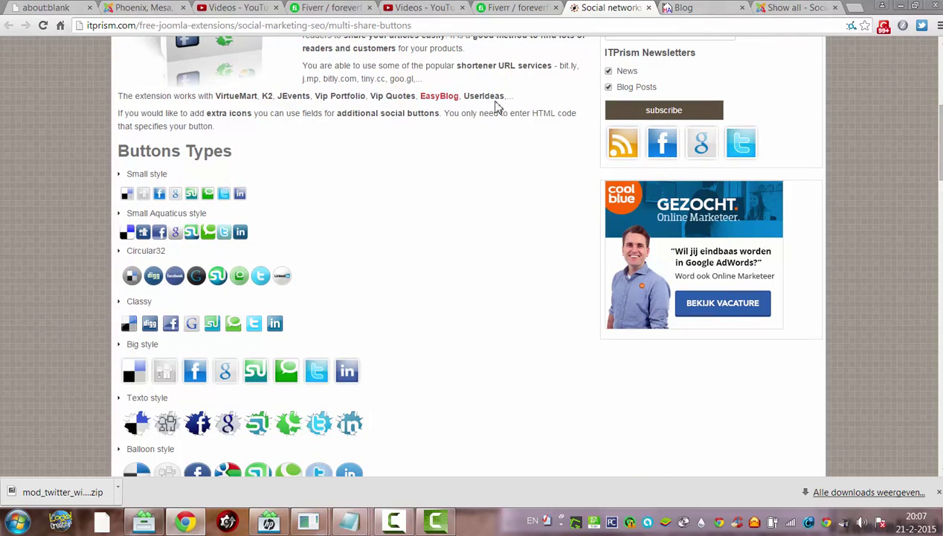
{"action": "scroll", "coordinate": [496, 107], "scroll_direction": "down", "scroll_amount": 3}
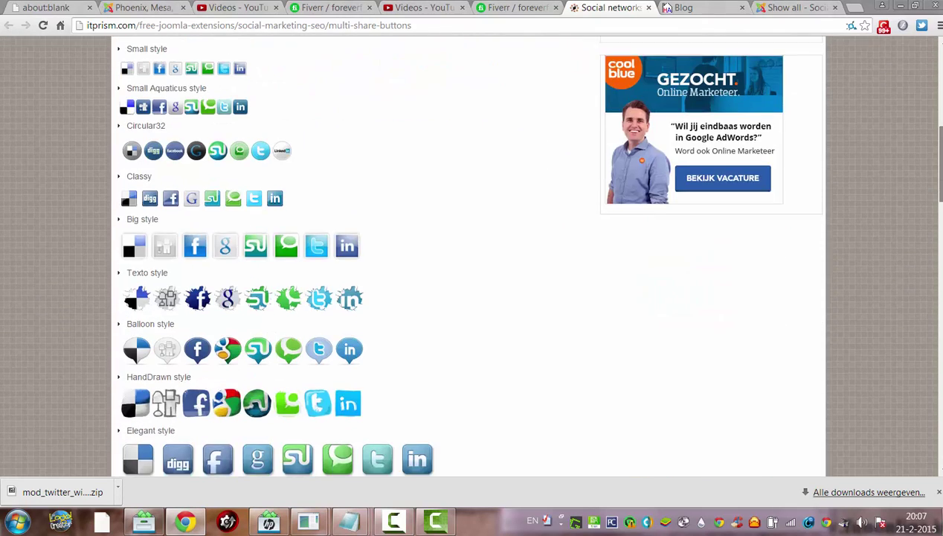
{"action": "scroll", "coordinate": [434, 176], "scroll_direction": "up", "scroll_amount": 1}
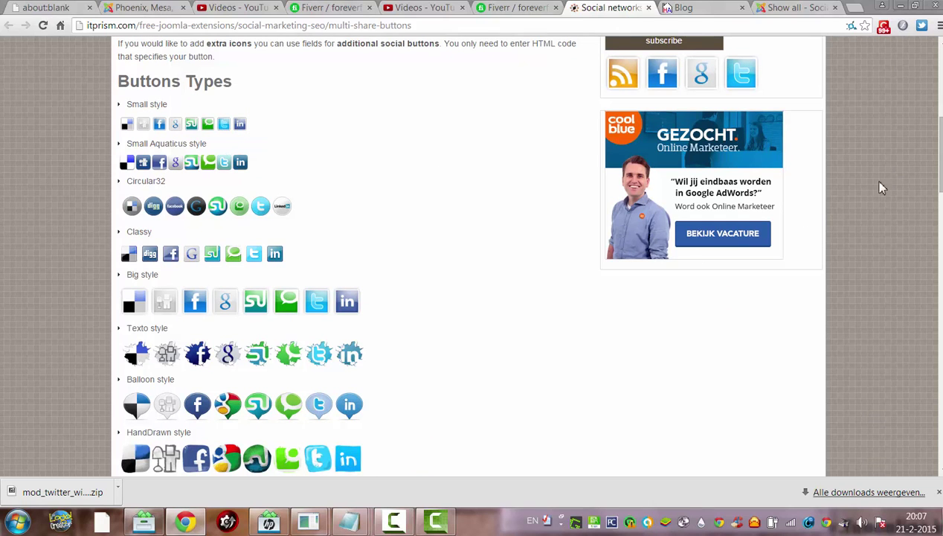
{"action": "scroll", "coordinate": [880, 187], "scroll_direction": "down", "scroll_amount": 5}
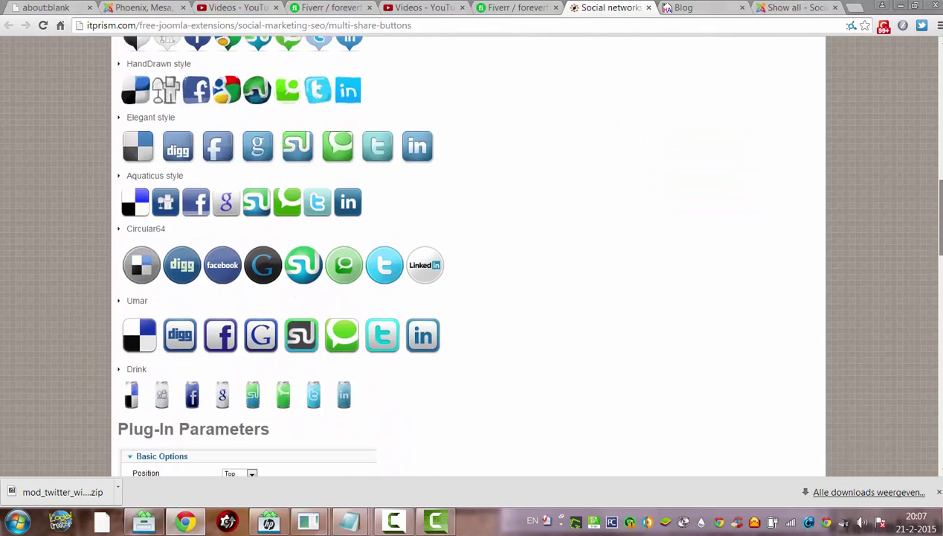
{"action": "scroll", "coordinate": [557, 220], "scroll_direction": "down", "scroll_amount": 1}
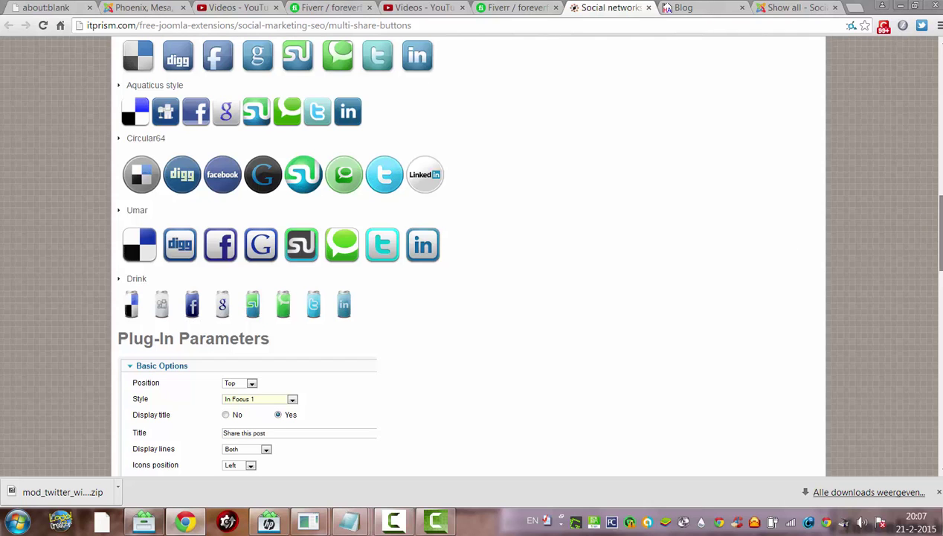
{"action": "left_click_drag", "start_coordinate": [940, 235], "coordinate": [937, 152]}
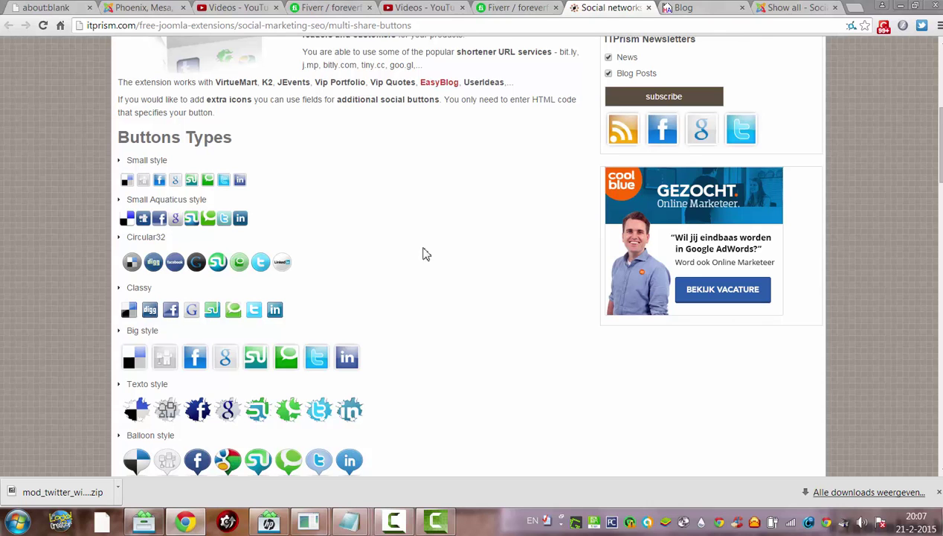
Step: Download the ITPSocialButtons module and content plugin, both version 2.6, from the extension page
{"action": "left_click_drag", "start_coordinate": [939, 149], "coordinate": [939, 374]}
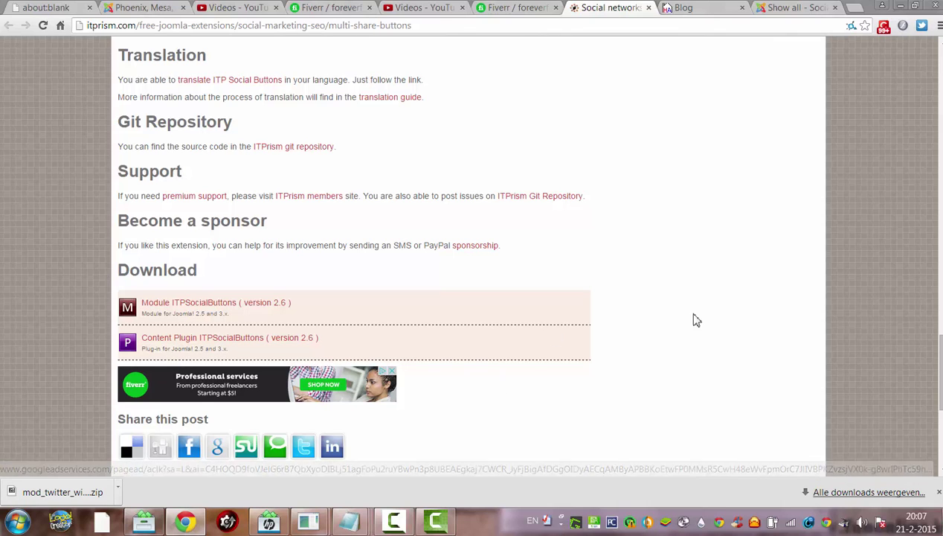
{"action": "scroll", "coordinate": [776, 278], "scroll_direction": "down", "scroll_amount": 3}
{"action": "scroll", "coordinate": [476, 253], "scroll_direction": "up", "scroll_amount": 2}
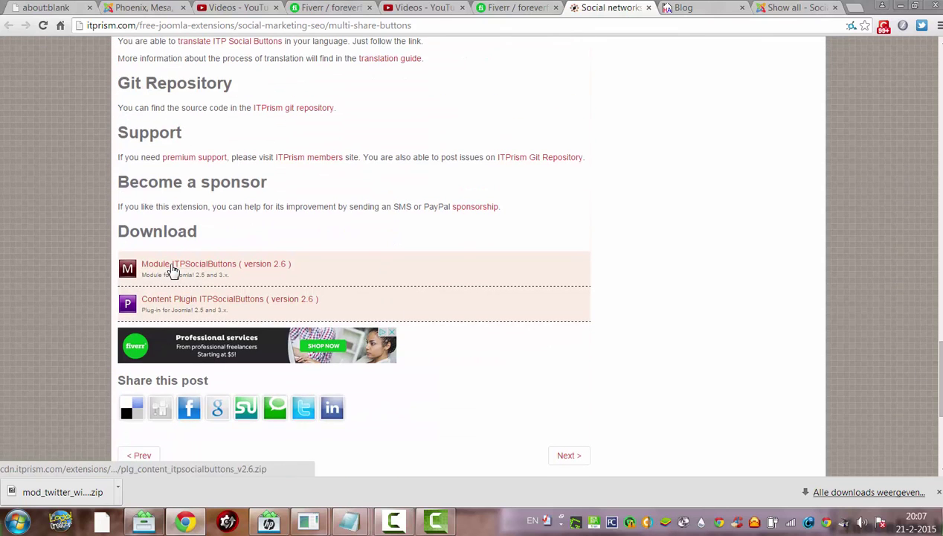
{"action": "left_click", "coordinate": [174, 269]}
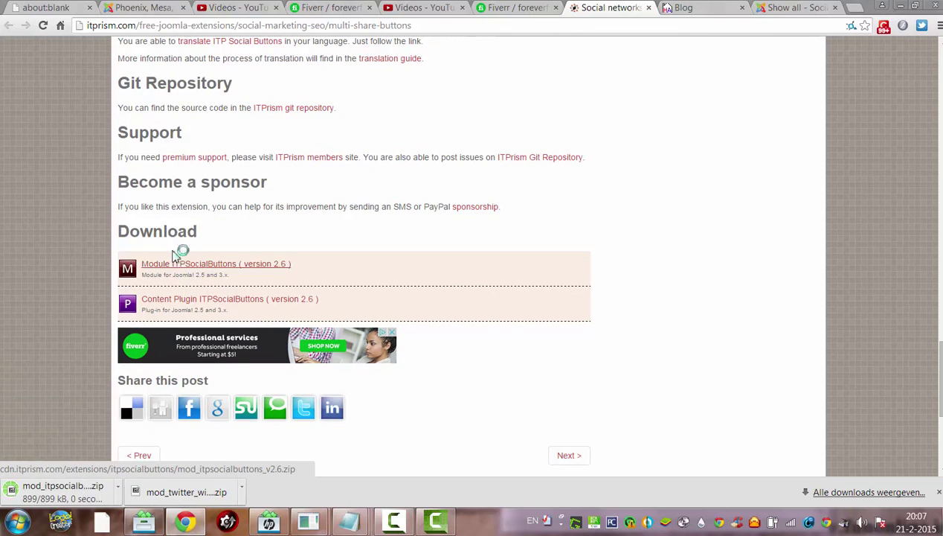
{"action": "left_click", "coordinate": [209, 306]}
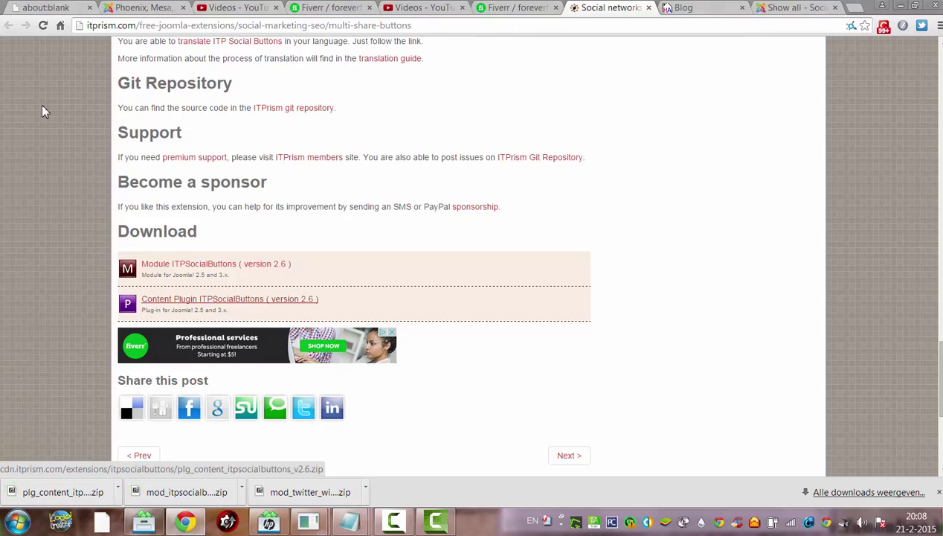
Step: In the Joomla administrator, save and close the Twitter Widget Plus module and open the Extension Manager's package file upload
{"action": "left_click", "coordinate": [137, 9]}
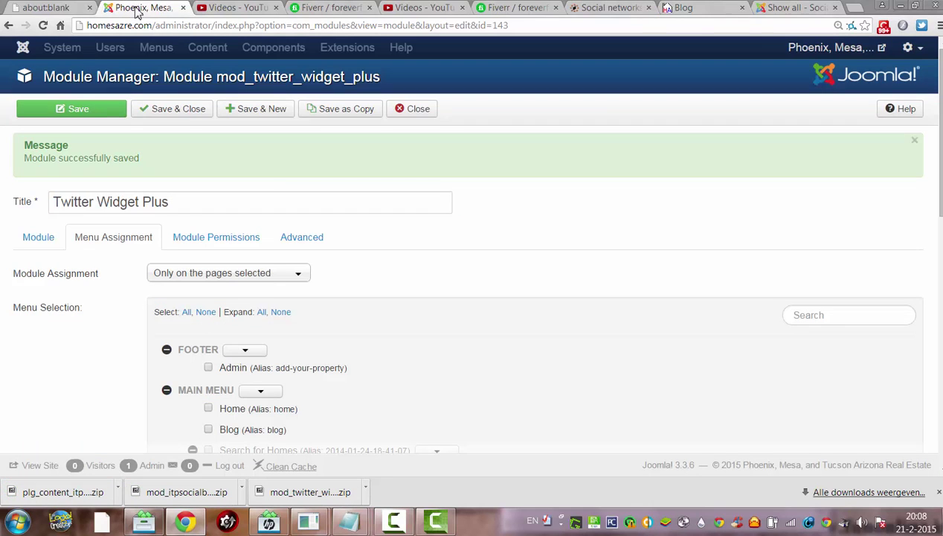
{"action": "left_click", "coordinate": [177, 109]}
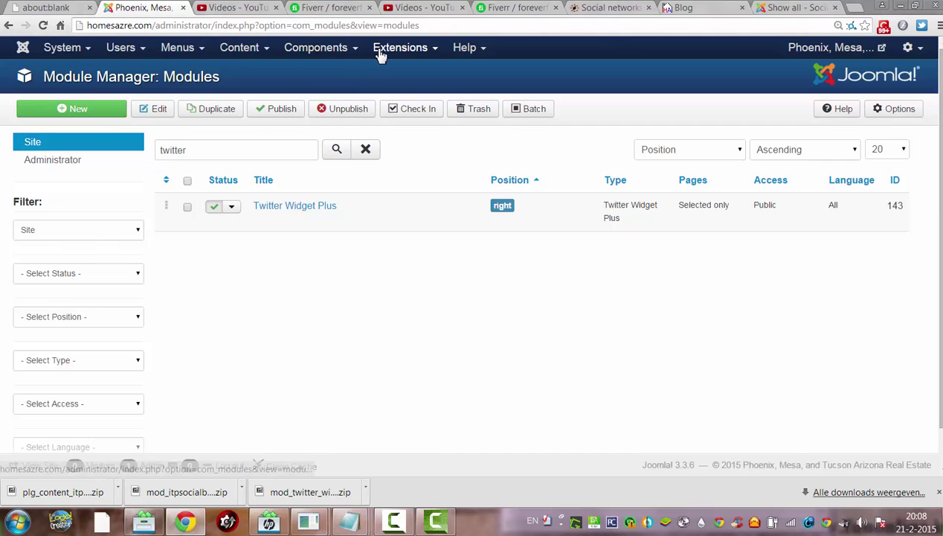
{"action": "left_click", "coordinate": [380, 53]}
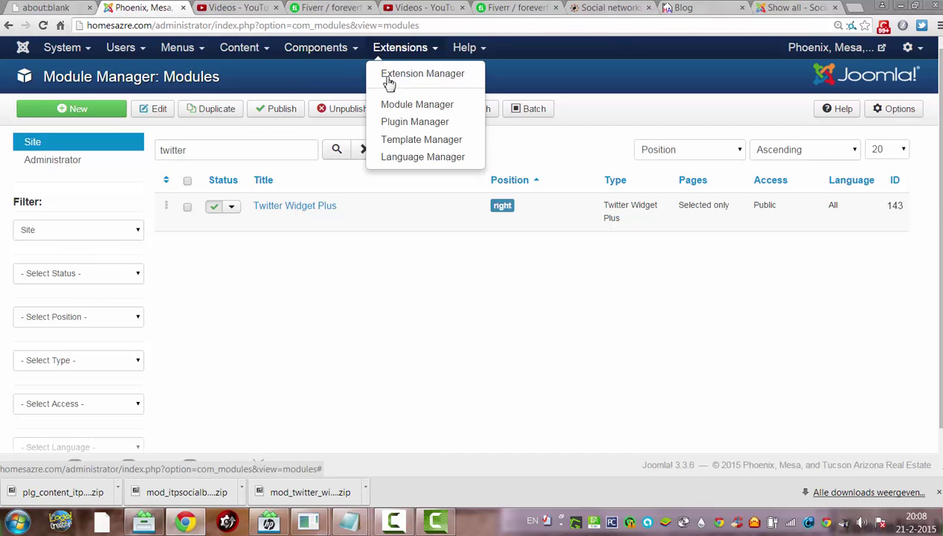
{"action": "left_click", "coordinate": [388, 74]}
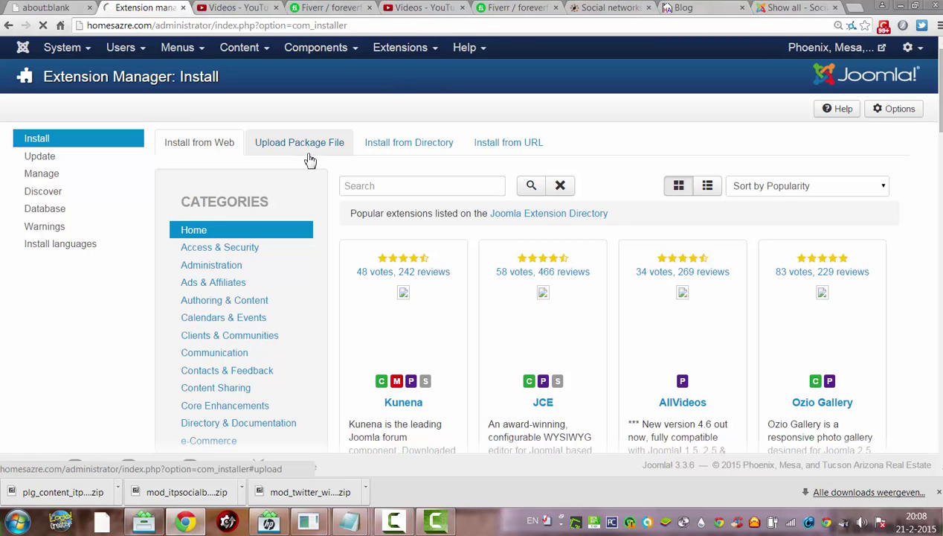
{"action": "left_click", "coordinate": [309, 152]}
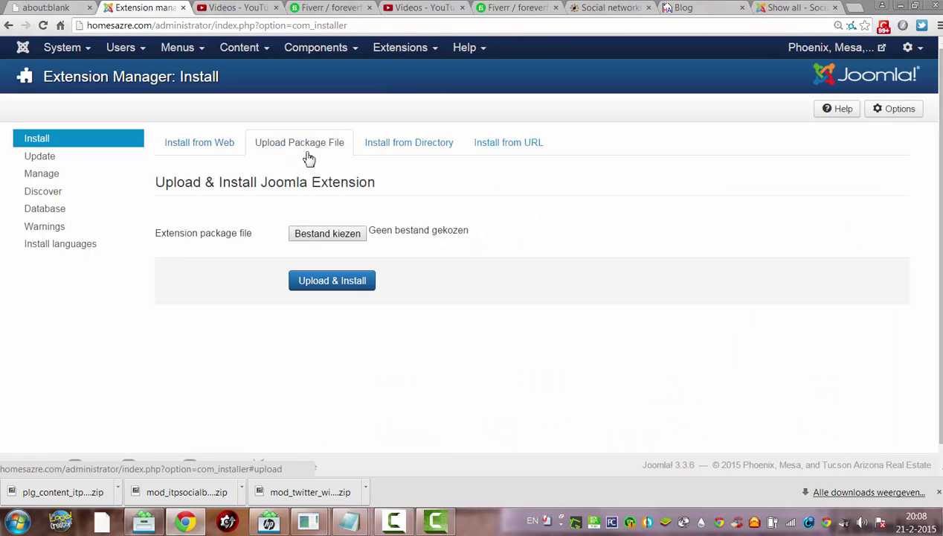
Step: Upload and install the plugin package plg_content_itpsocialbuttons_v2.6 from the Downloads folder
{"action": "left_click", "coordinate": [314, 245]}
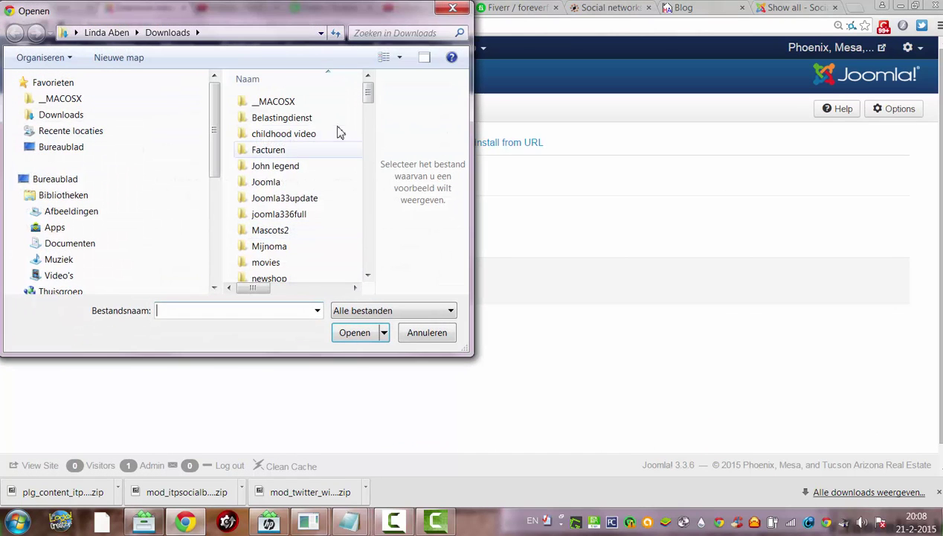
{"action": "left_click_drag", "start_coordinate": [368, 97], "coordinate": [369, 235]}
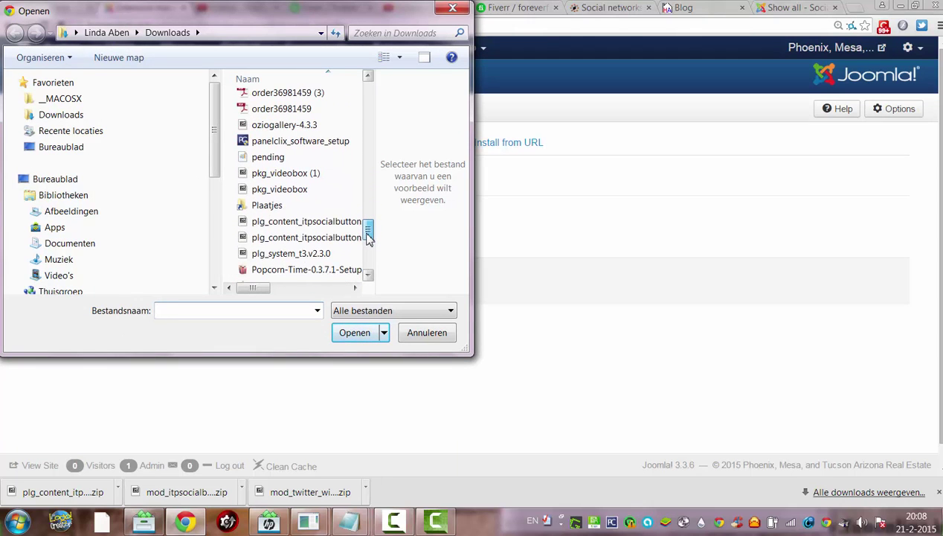
{"action": "left_click", "coordinate": [330, 237]}
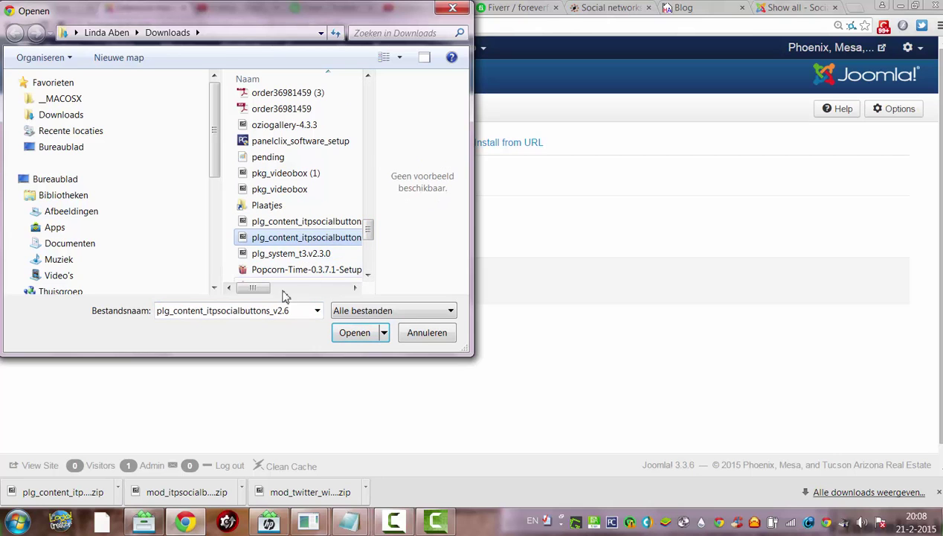
{"action": "mouse_move", "coordinate": [262, 289]}
{"action": "left_mouse_down"}
{"action": "mouse_move", "coordinate": [273, 296]}
{"action": "mouse_move", "coordinate": [246, 298]}
{"action": "left_mouse_up"}
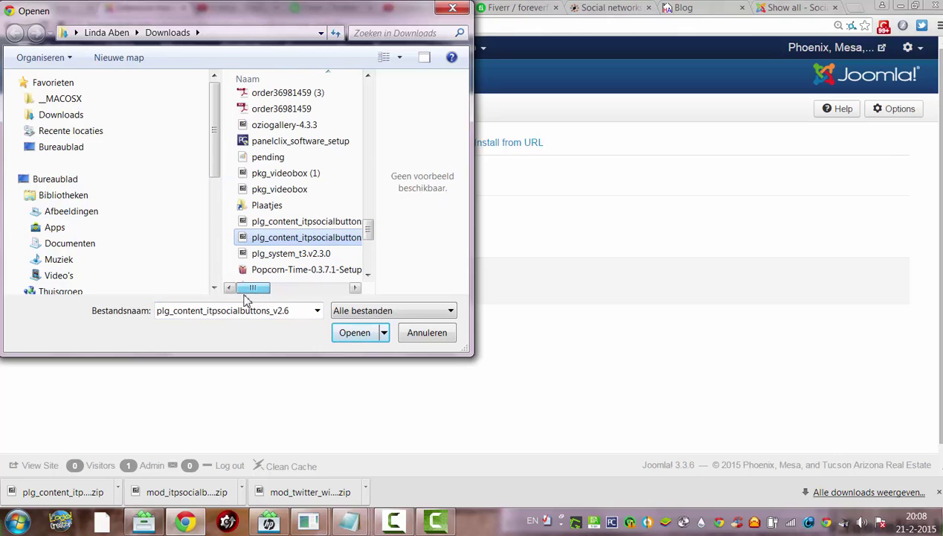
{"action": "left_click", "coordinate": [356, 332]}
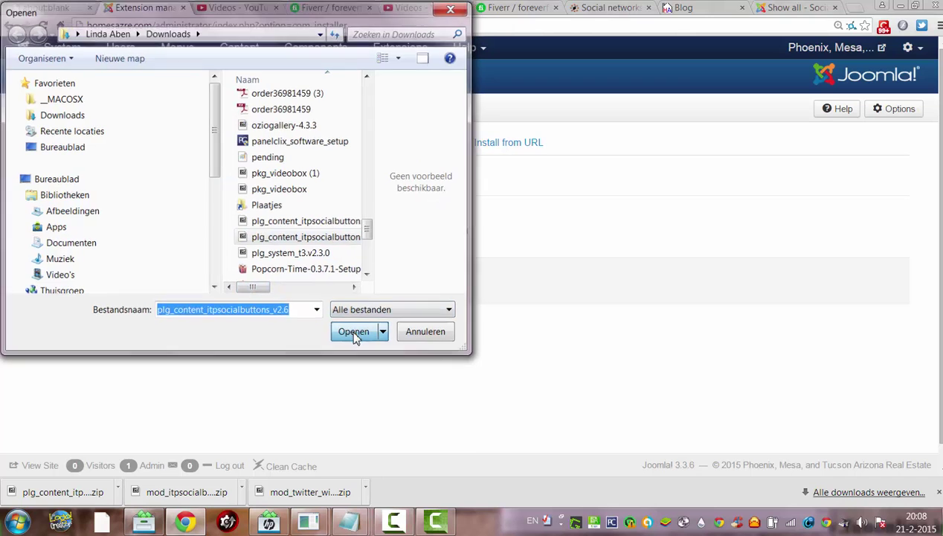
{"action": "left_click", "coordinate": [347, 281]}
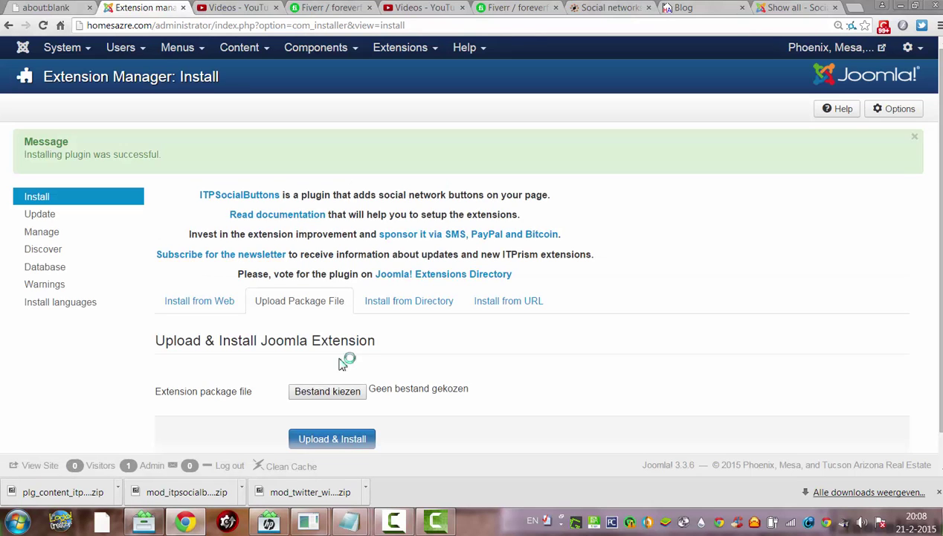
Step: Upload and install the module package mod_itpsocialbuttons_v2.6 from the Downloads folder
{"action": "left_click", "coordinate": [336, 389]}
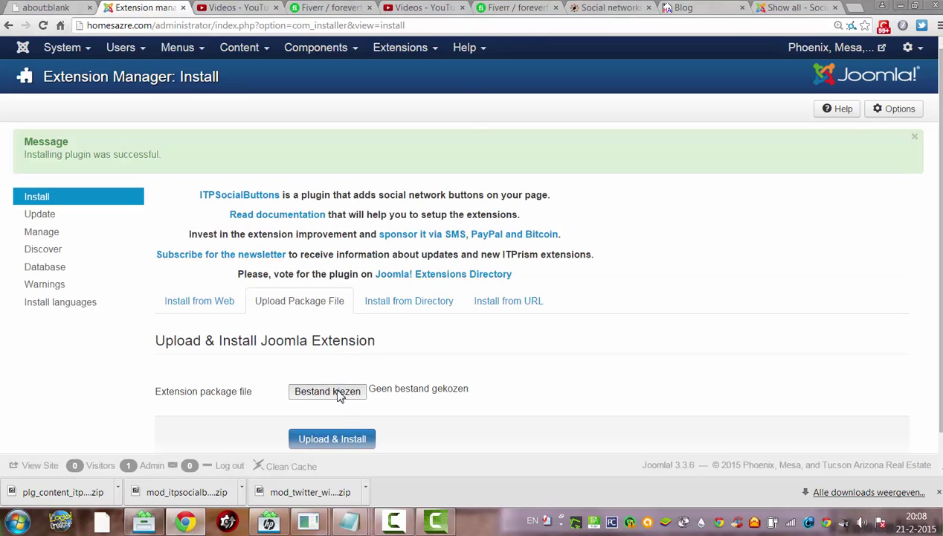
{"action": "left_click_drag", "start_coordinate": [370, 95], "coordinate": [370, 195]}
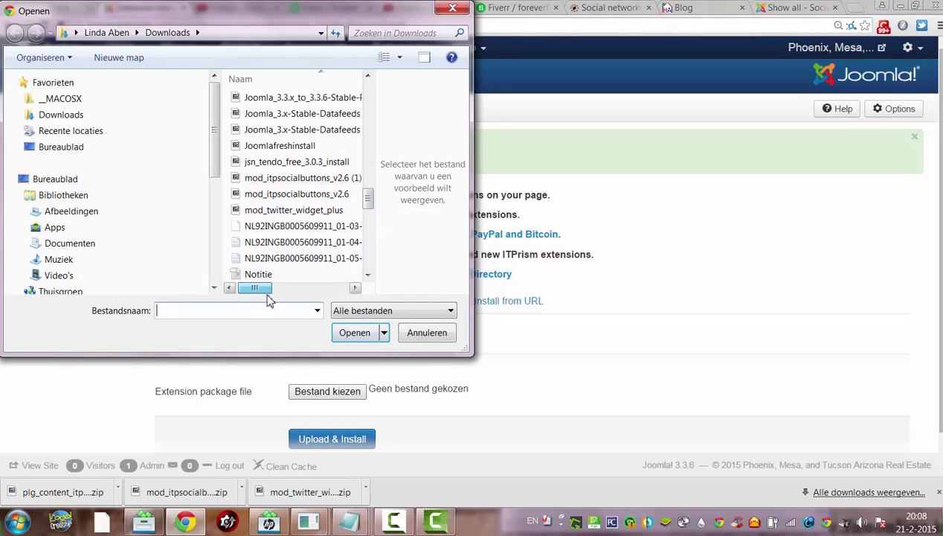
{"action": "left_click_drag", "start_coordinate": [253, 292], "coordinate": [269, 292]}
{"action": "left_click", "coordinate": [290, 197]}
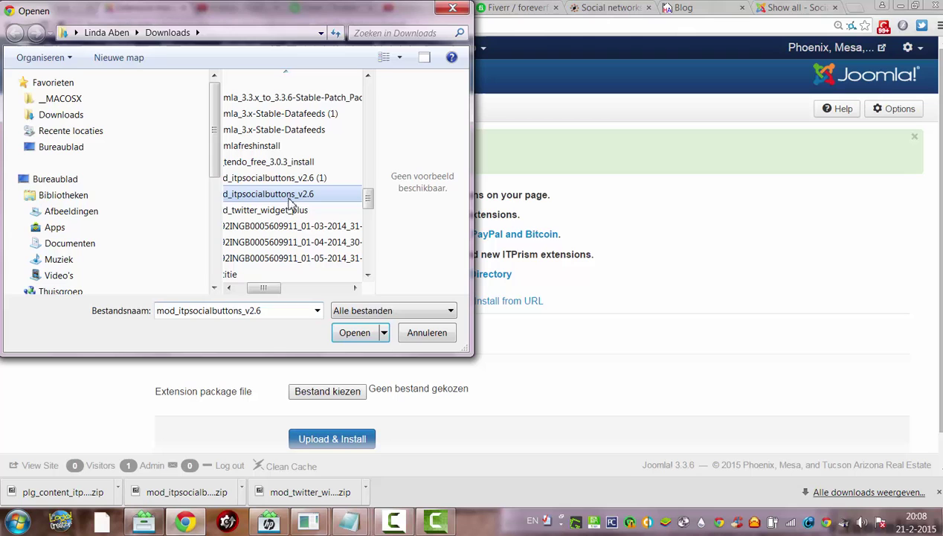
{"action": "left_click", "coordinate": [355, 333]}
{"action": "left_click", "coordinate": [348, 445]}
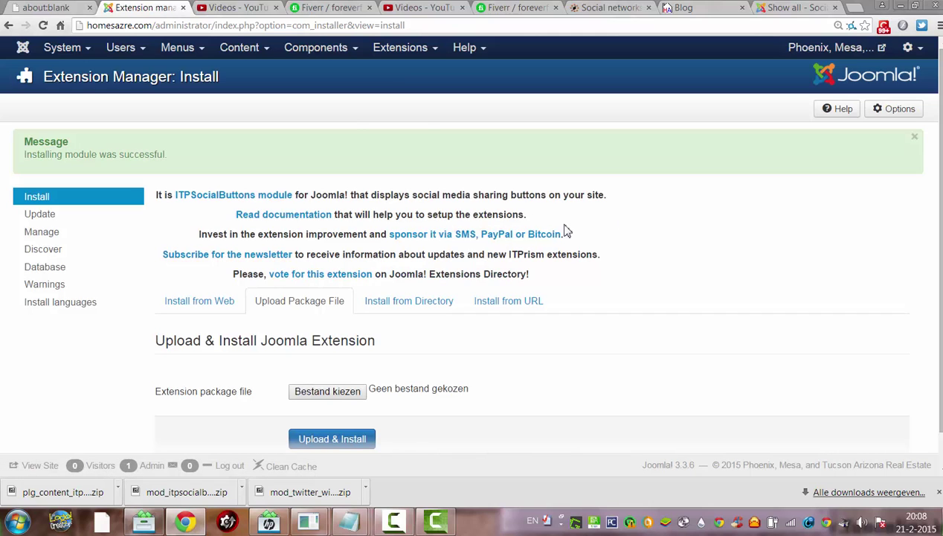
Step: In the Plugin Manager, filter the list to disabled plugins and enable Content - ITPSocialButtons
{"action": "left_click", "coordinate": [396, 51]}
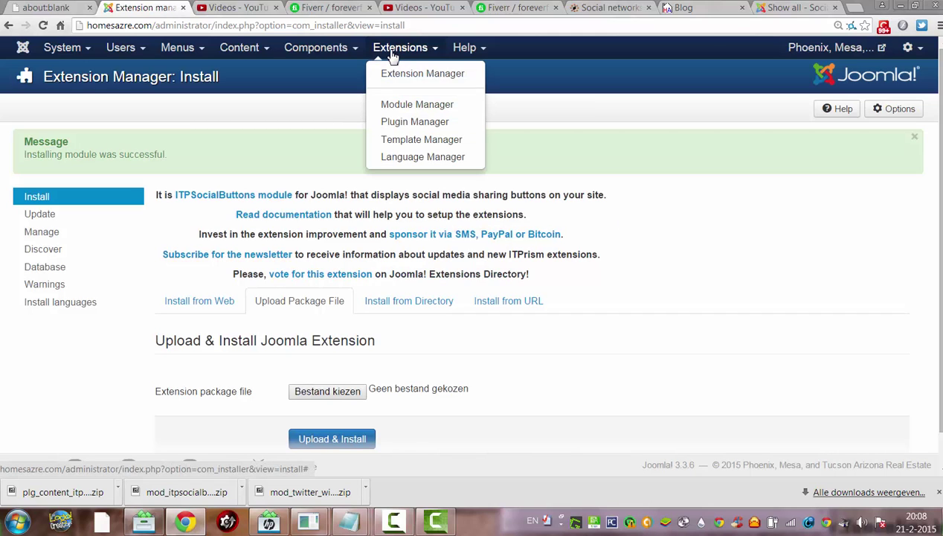
{"action": "left_click", "coordinate": [409, 125]}
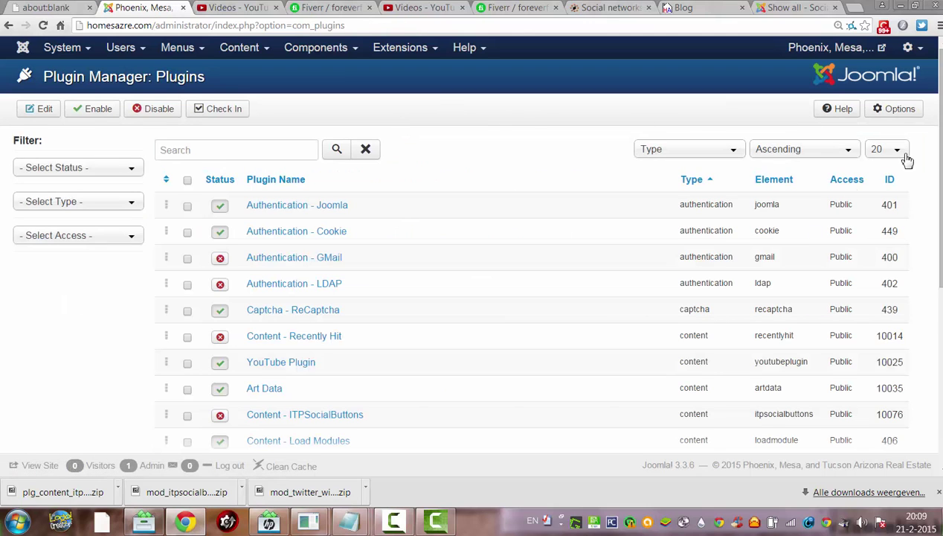
{"action": "scroll", "coordinate": [899, 156], "scroll_direction": "down", "scroll_amount": 2}
{"action": "scroll", "coordinate": [521, 268], "scroll_direction": "down", "scroll_amount": 2}
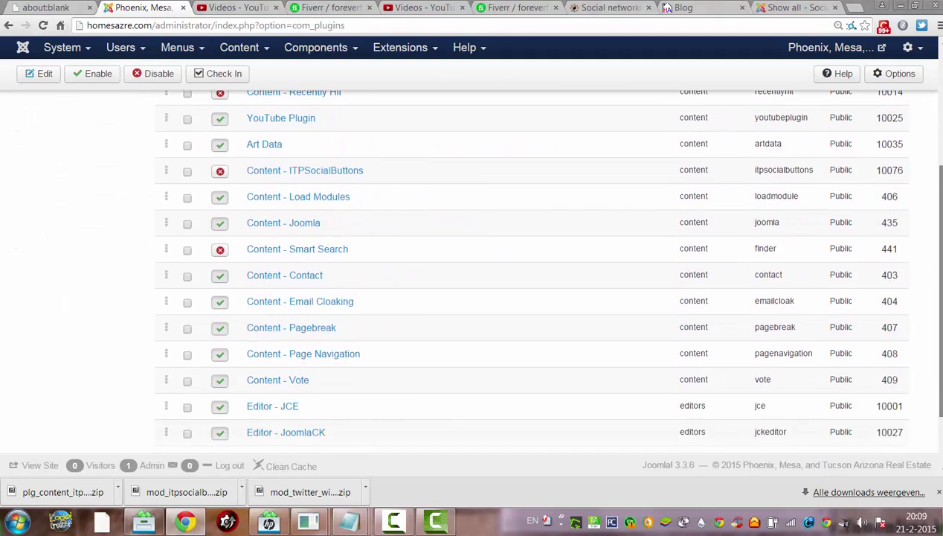
{"action": "scroll", "coordinate": [320, 122], "scroll_direction": "up", "scroll_amount": 4}
{"action": "left_click", "coordinate": [132, 170]}
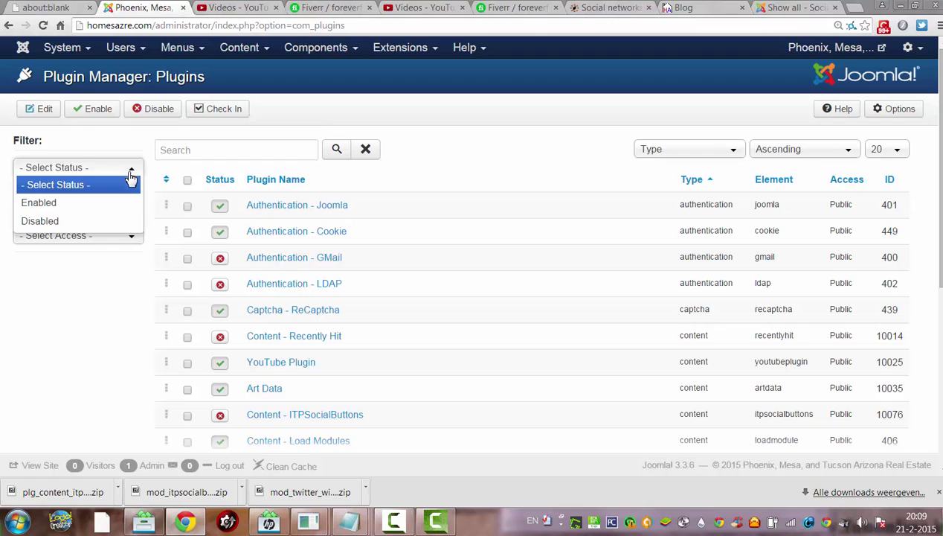
{"action": "left_click", "coordinate": [87, 221]}
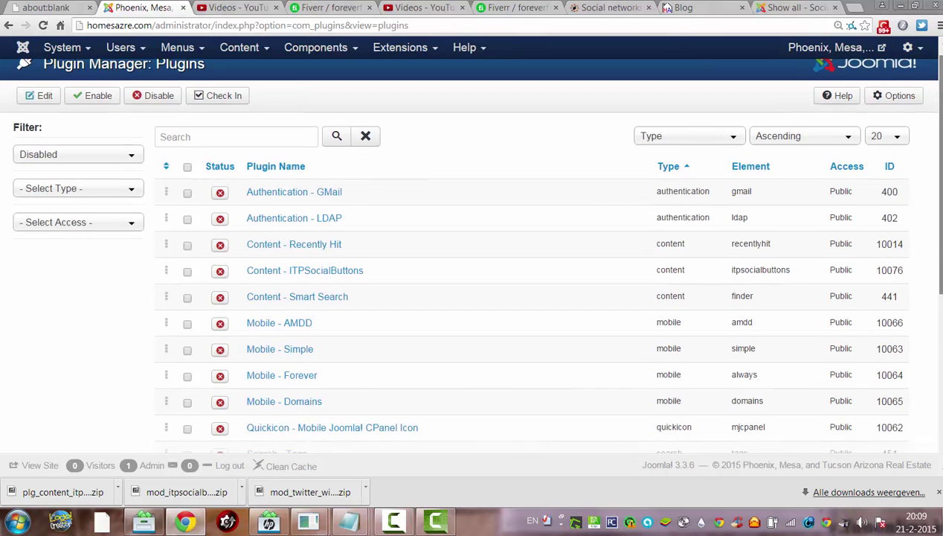
{"action": "scroll", "coordinate": [472, 260], "scroll_direction": "down", "scroll_amount": 3}
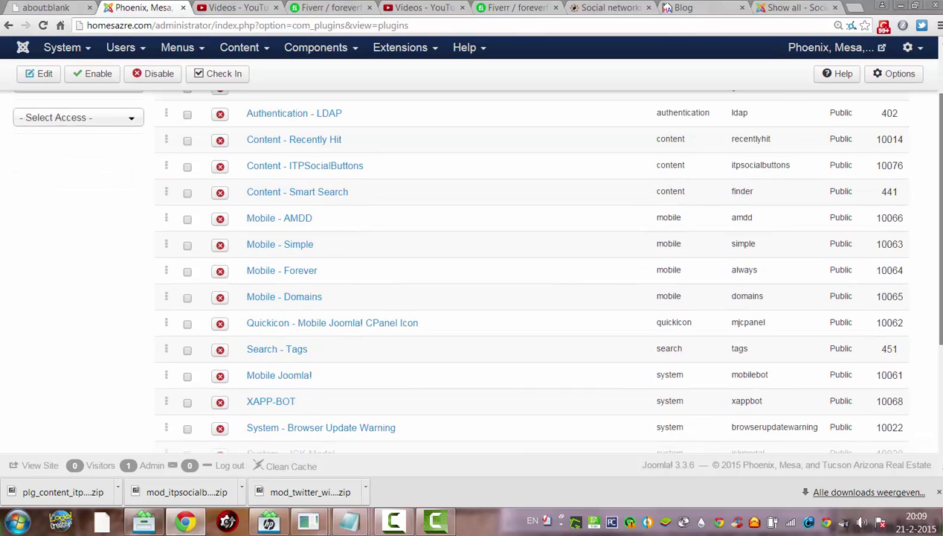
{"action": "left_click", "coordinate": [221, 167]}
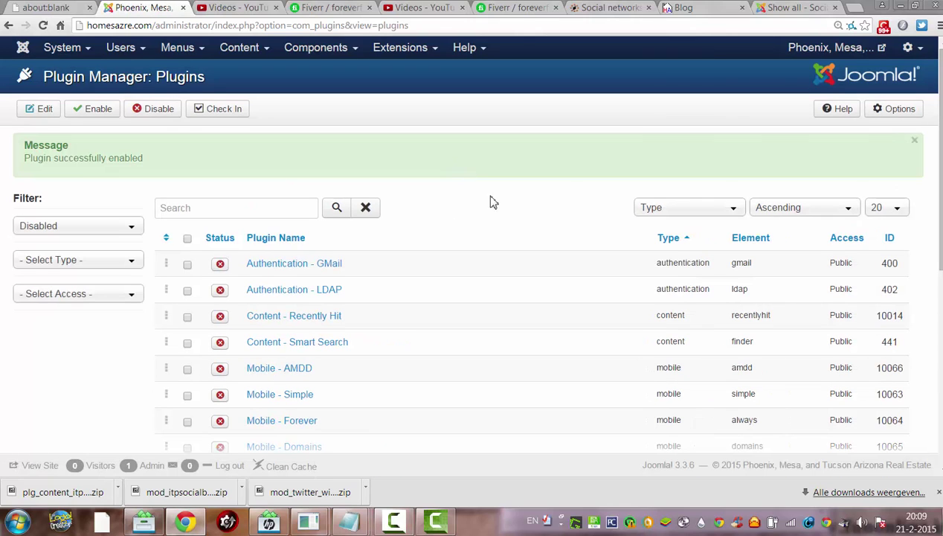
Step: Search the plugin list for "itp"
{"action": "left_click", "coordinate": [203, 211]}
{"action": "type", "text": "itp"}
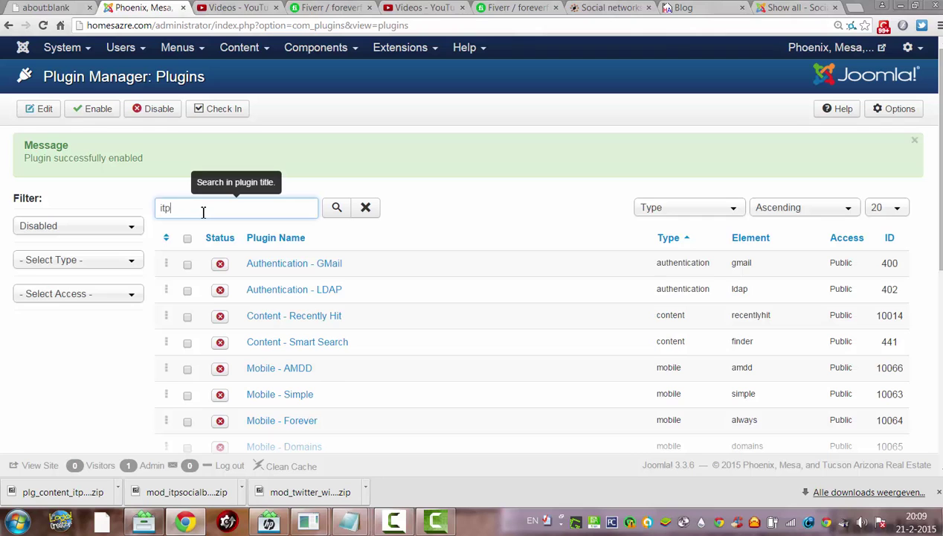
{"action": "key", "text": "Return"}
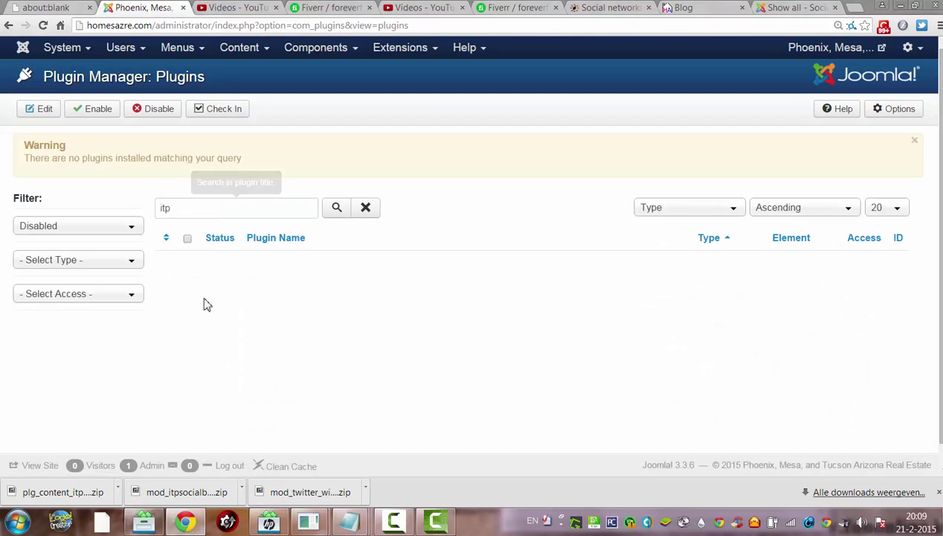
Step: Filter the plugin list to enabled plugins and open the settings of Content - ITPSocialButtons
{"action": "left_click", "coordinate": [56, 232]}
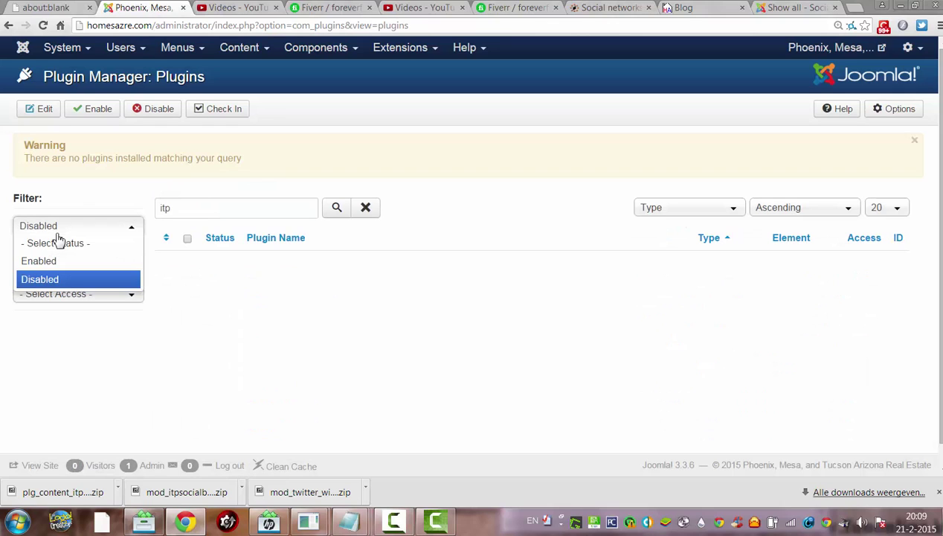
{"action": "left_click", "coordinate": [22, 261]}
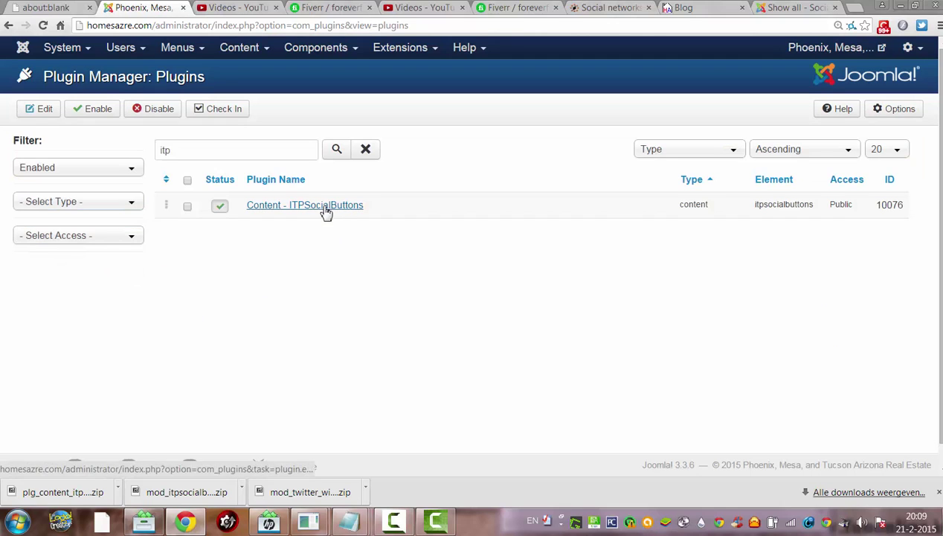
{"action": "left_click", "coordinate": [327, 209]}
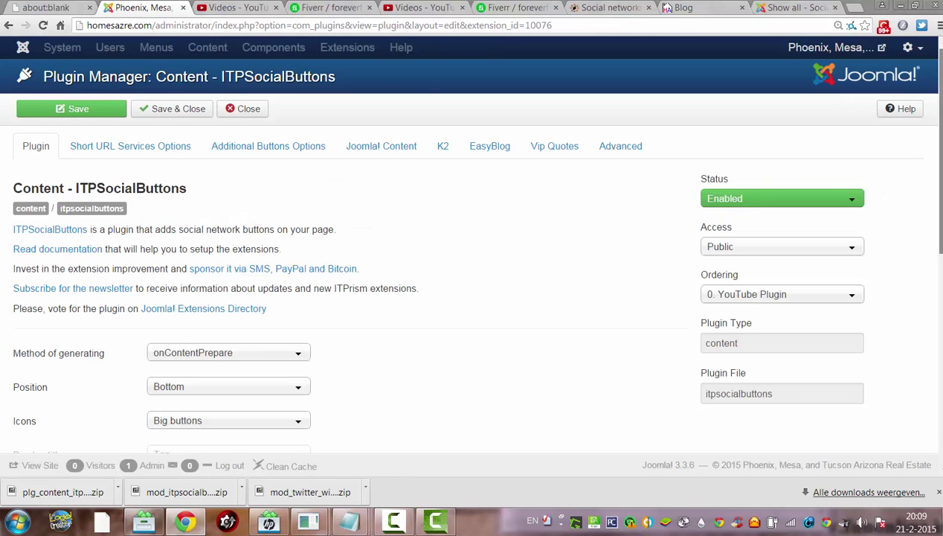
Step: Set Display Delicious and Display Digg to No, and switch both back to Yes
{"action": "scroll", "coordinate": [742, 214], "scroll_direction": "down", "scroll_amount": 5}
{"action": "scroll", "coordinate": [471, 271], "scroll_direction": "down", "scroll_amount": 3}
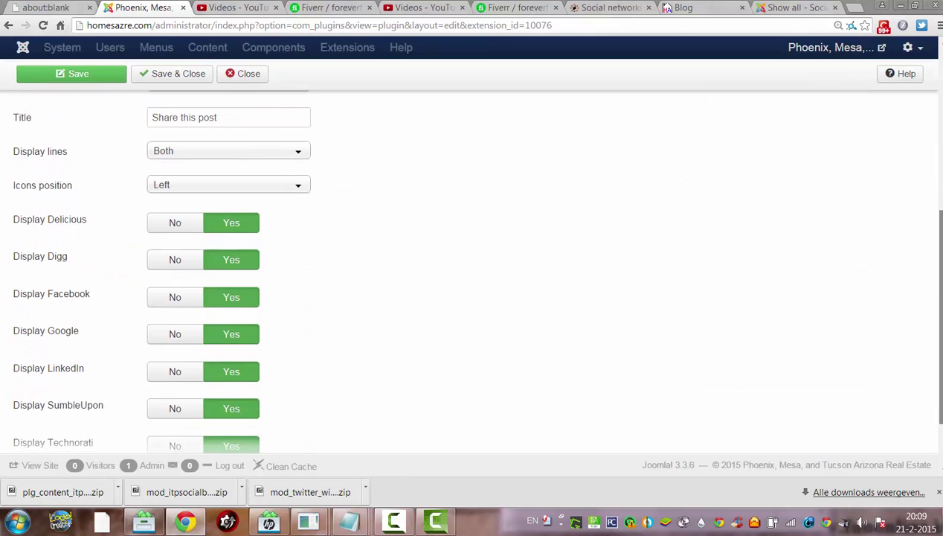
{"action": "scroll", "coordinate": [414, 232], "scroll_direction": "down", "scroll_amount": 1}
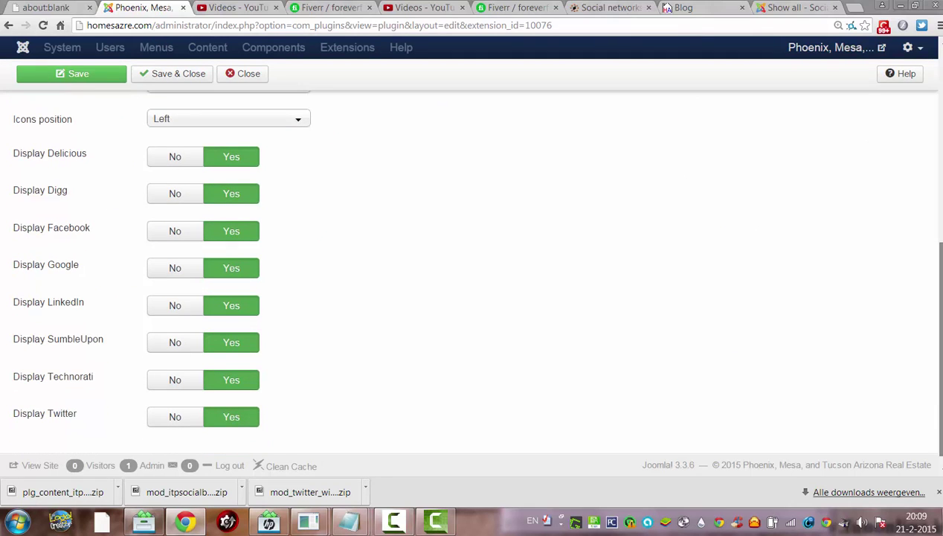
{"action": "left_click", "coordinate": [189, 160]}
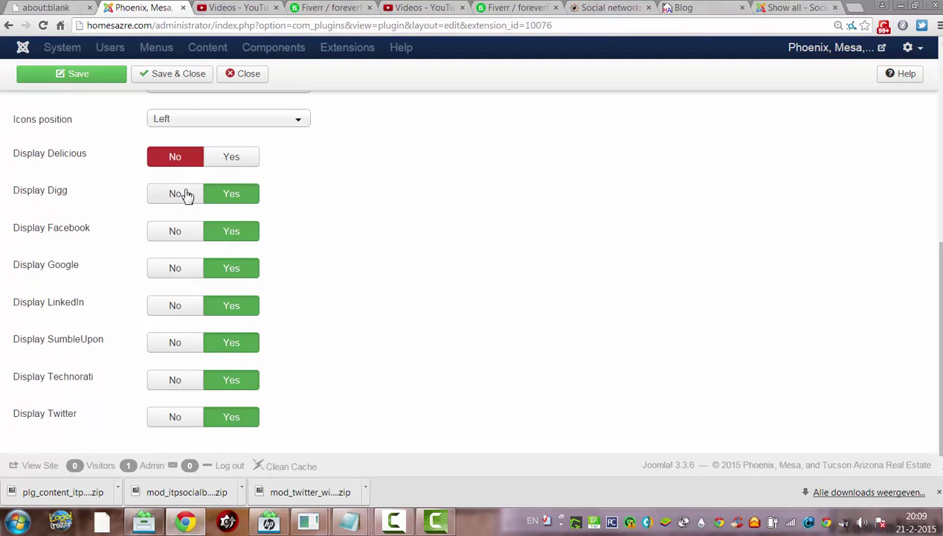
{"action": "left_click", "coordinate": [183, 195]}
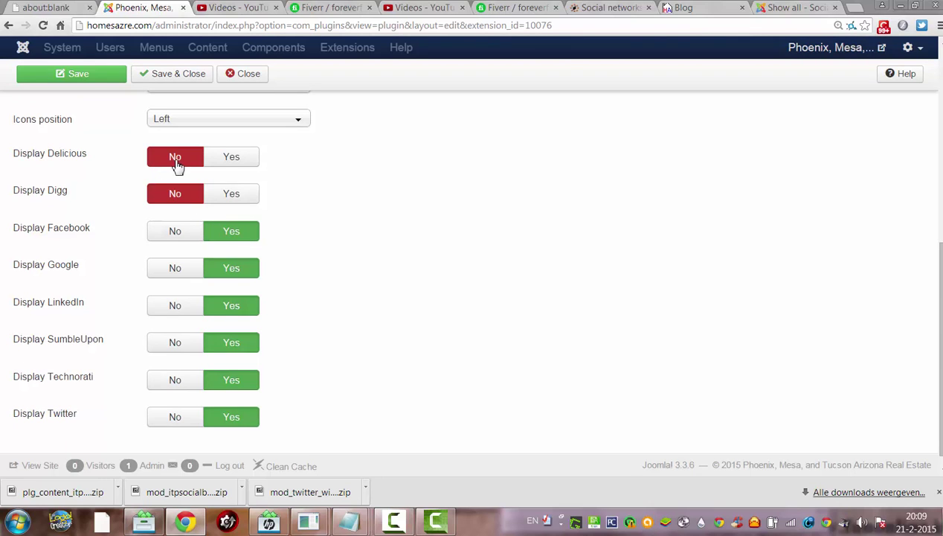
{"action": "left_click", "coordinate": [230, 160]}
{"action": "left_click", "coordinate": [232, 194]}
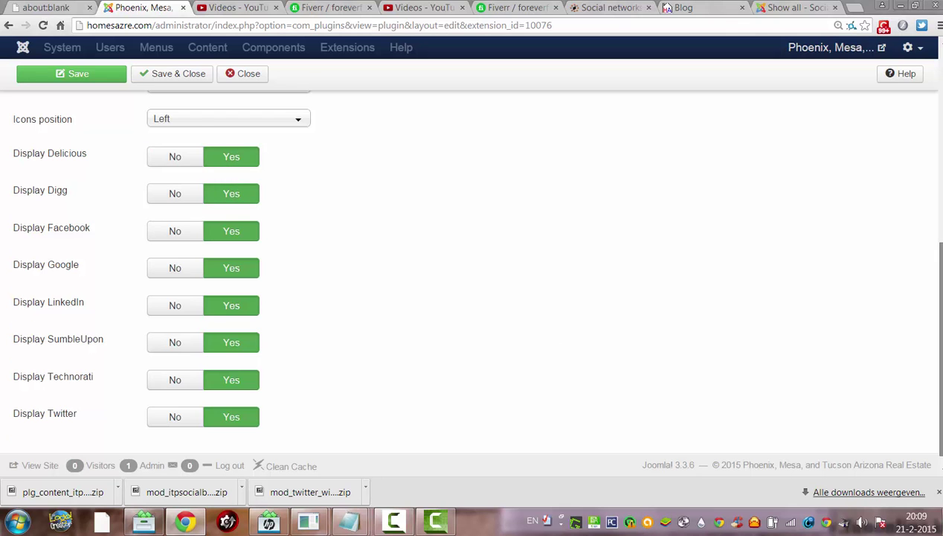
Step: Look at the icon styles offered by the plugin's Icons setting without changing it
{"action": "scroll", "coordinate": [558, 327], "scroll_direction": "up", "scroll_amount": 3}
{"action": "scroll", "coordinate": [524, 117], "scroll_direction": "up", "scroll_amount": 1}
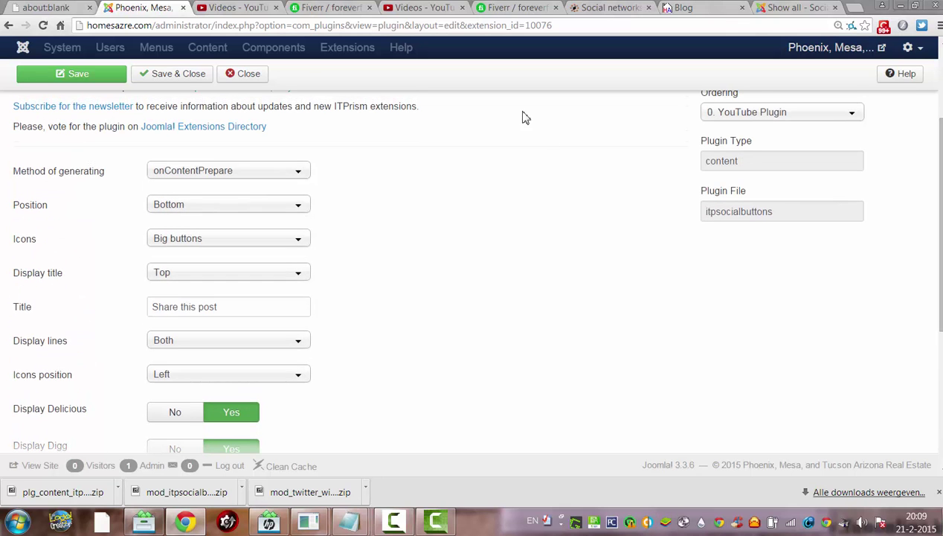
{"action": "left_click", "coordinate": [251, 239]}
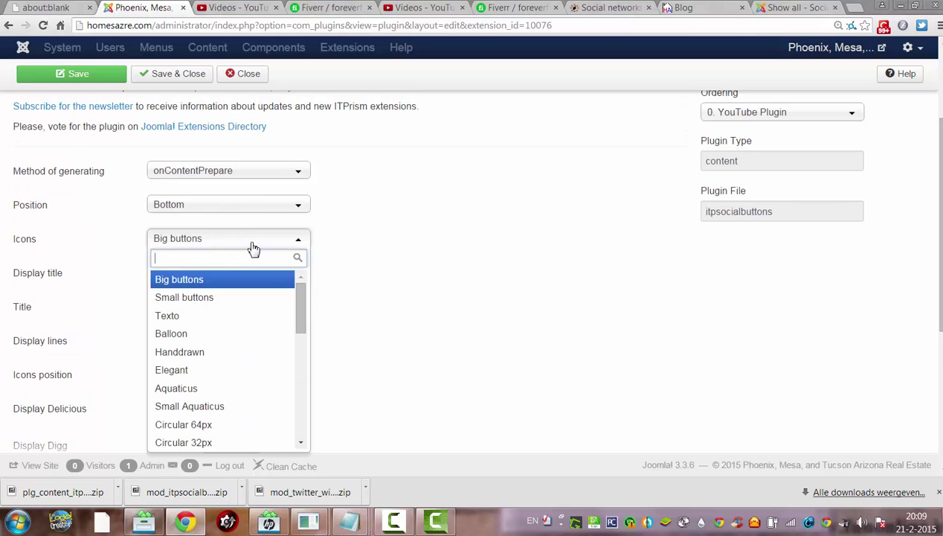
{"action": "left_click", "coordinate": [254, 239]}
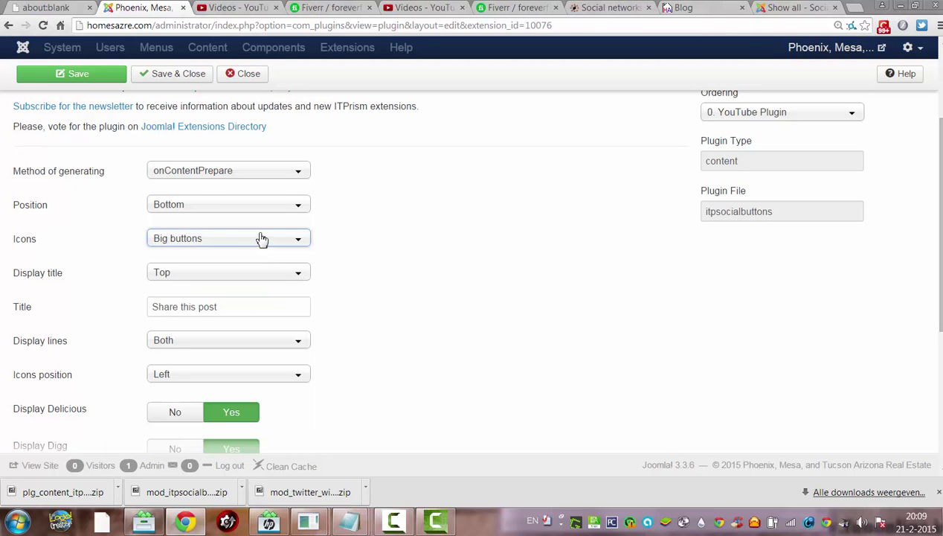
Step: Close the Joomla Extensions Directory page and examine the button types pictured on the ITPrism extension page
{"action": "left_click", "coordinate": [793, 8]}
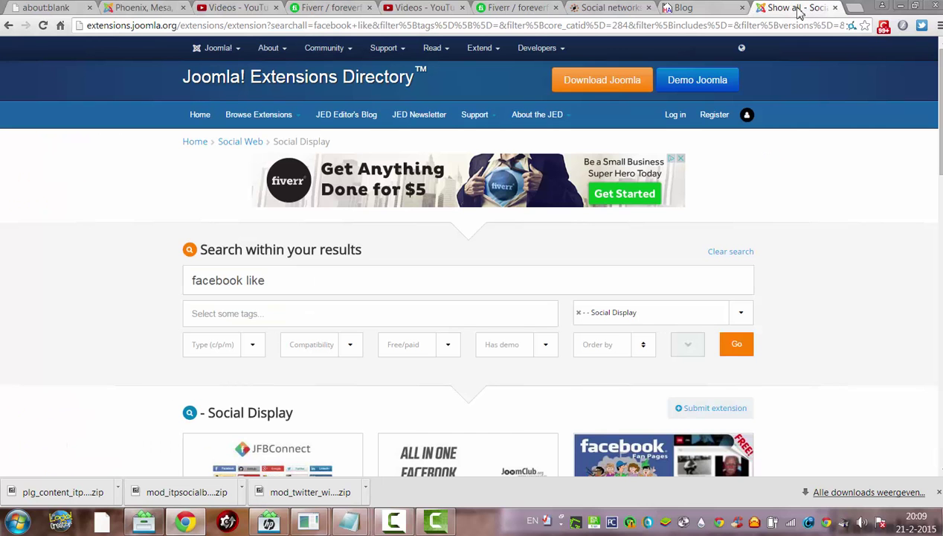
{"action": "left_click", "coordinate": [836, 7]}
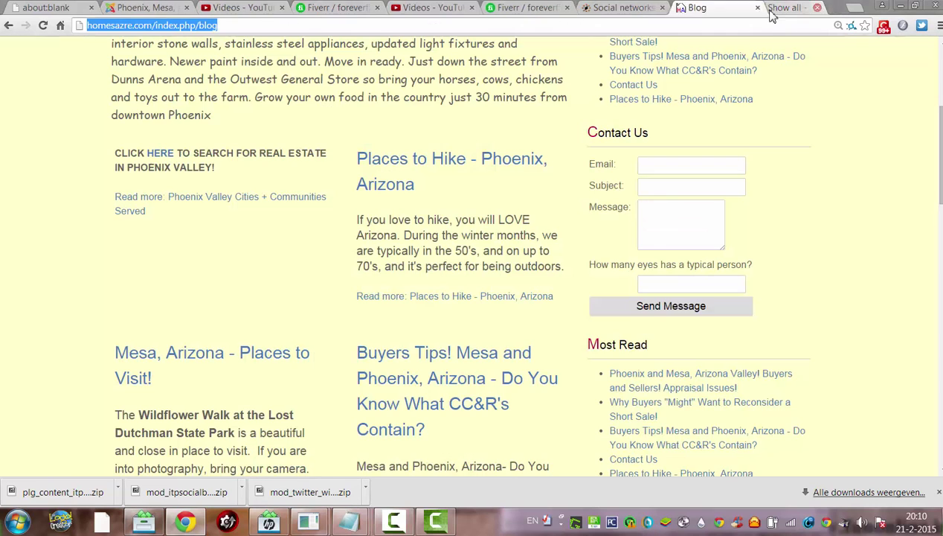
{"action": "left_click", "coordinate": [662, 7]}
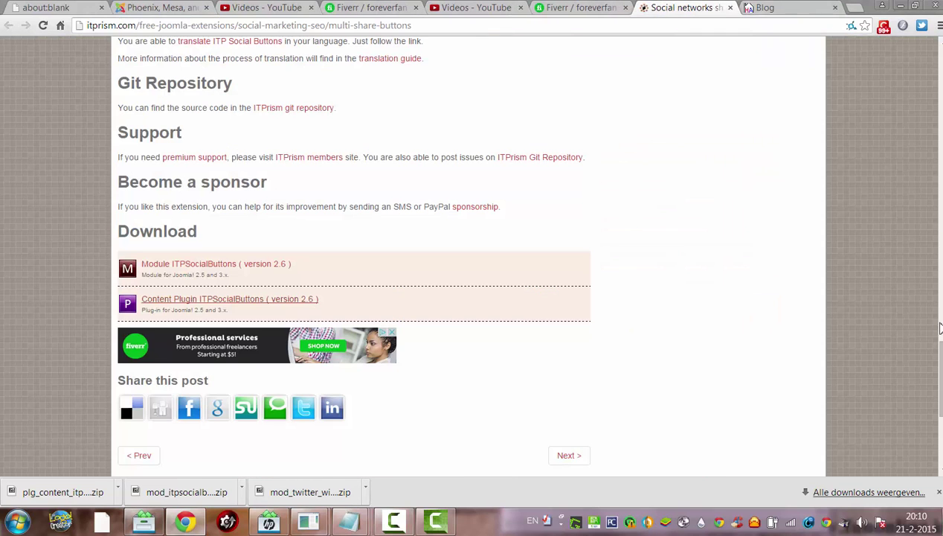
{"action": "left_click_drag", "start_coordinate": [940, 328], "coordinate": [919, 189]}
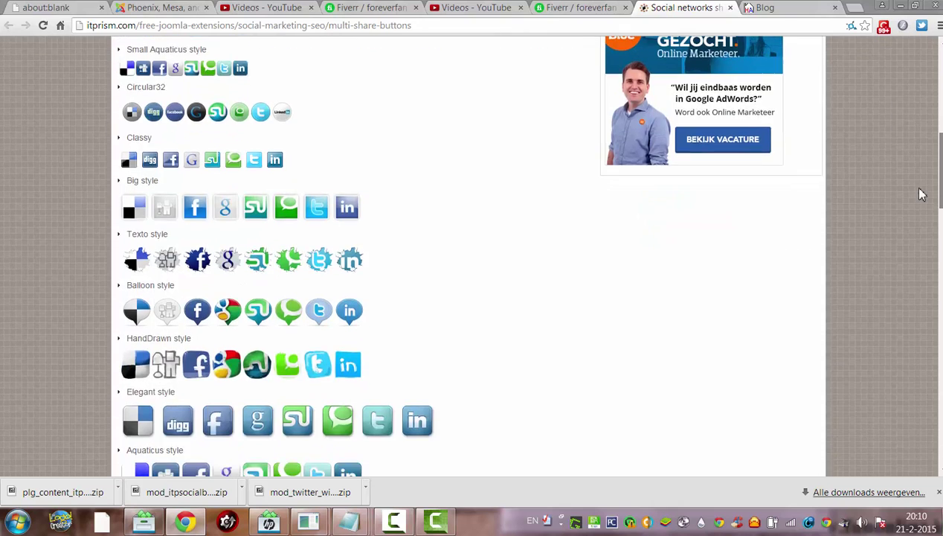
{"action": "scroll", "coordinate": [922, 203], "scroll_direction": "down", "scroll_amount": 4}
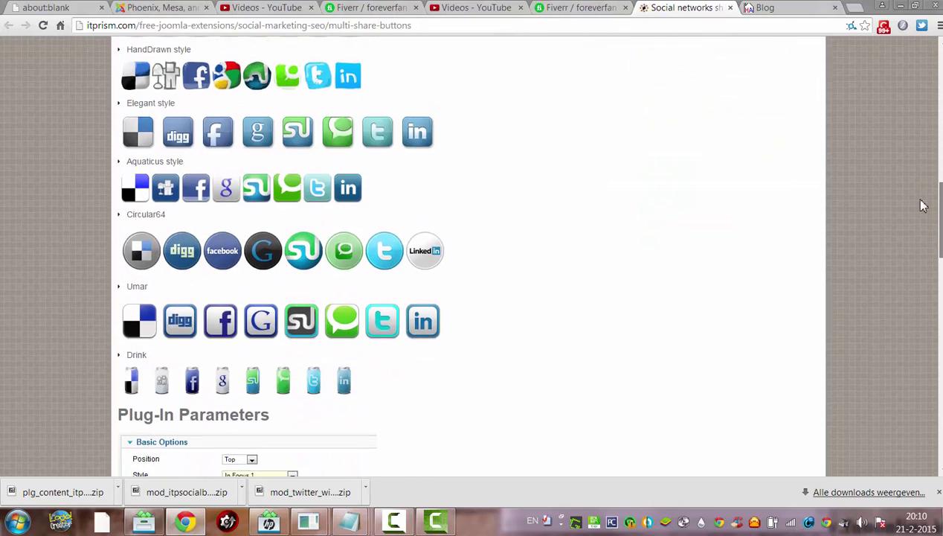
{"action": "scroll", "coordinate": [922, 205], "scroll_direction": "up", "scroll_amount": 4}
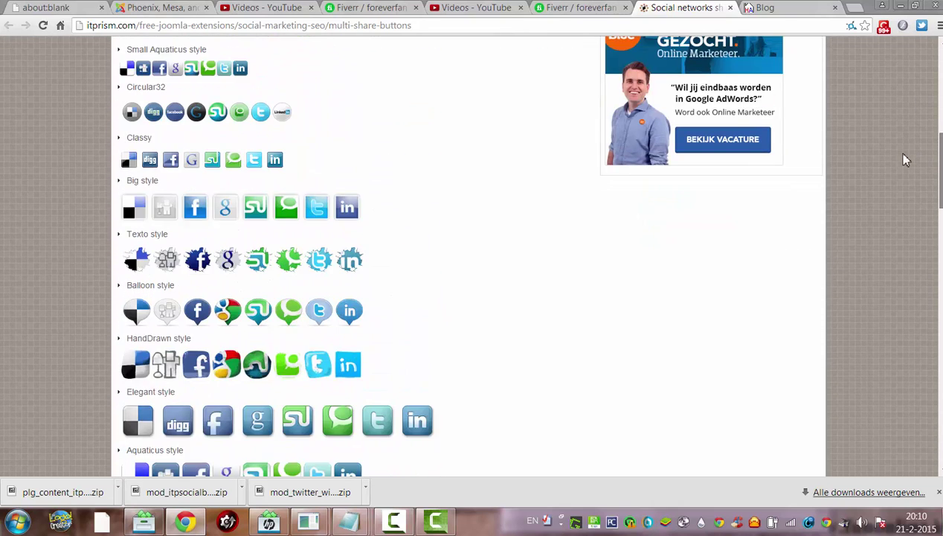
{"action": "scroll", "coordinate": [905, 159], "scroll_direction": "up", "scroll_amount": 2}
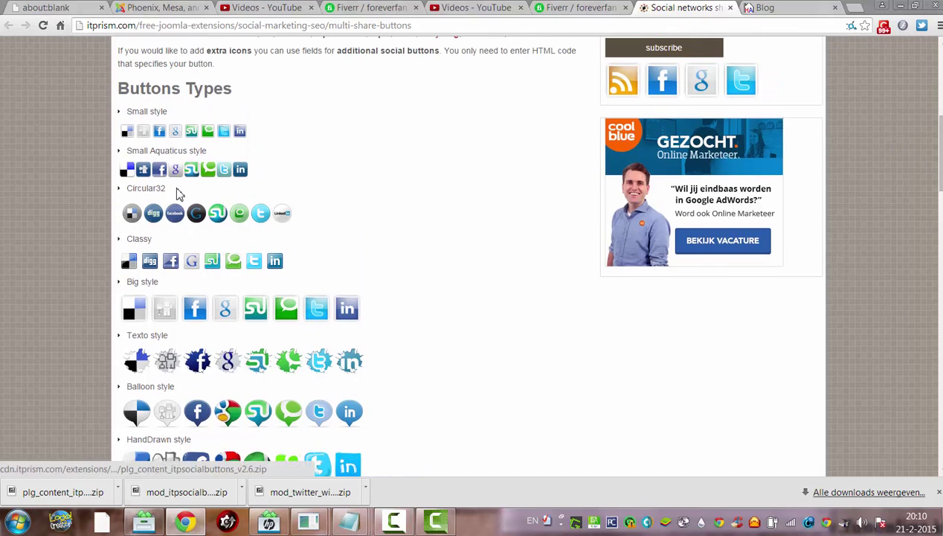
Step: Back in the ITPSocialButtons plugin settings, set the icons to Circular 32px and save the plugin
{"action": "left_click", "coordinate": [157, 8]}
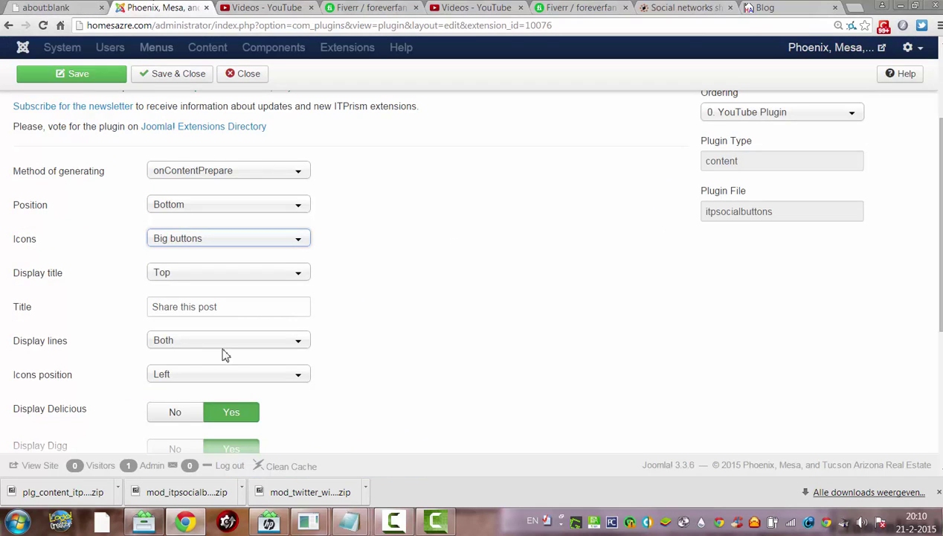
{"action": "scroll", "coordinate": [935, 249], "scroll_direction": "down", "scroll_amount": 1}
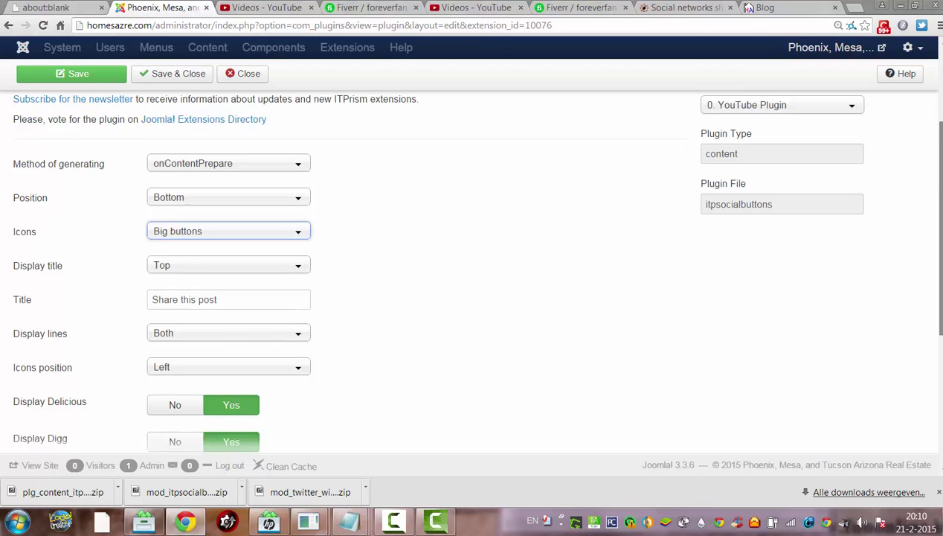
{"action": "left_click", "coordinate": [212, 199]}
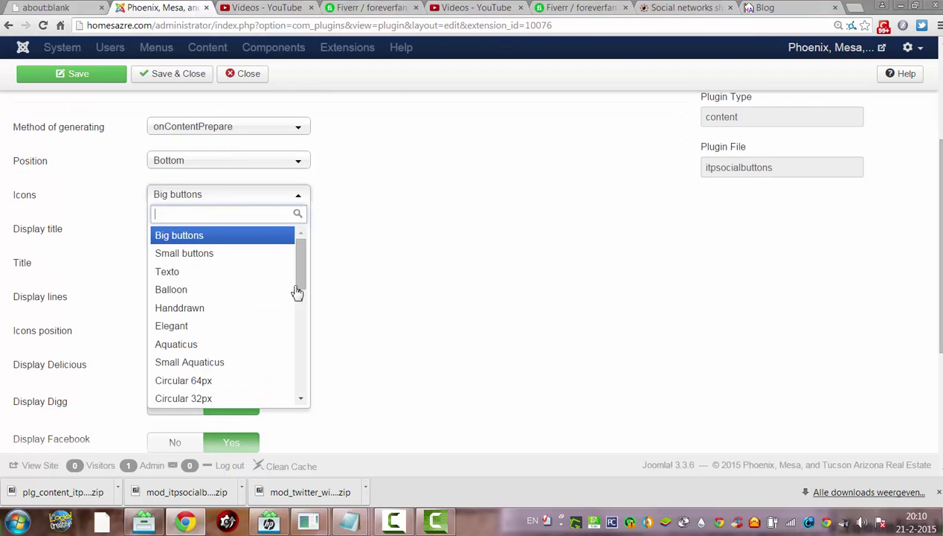
{"action": "left_click", "coordinate": [221, 396]}
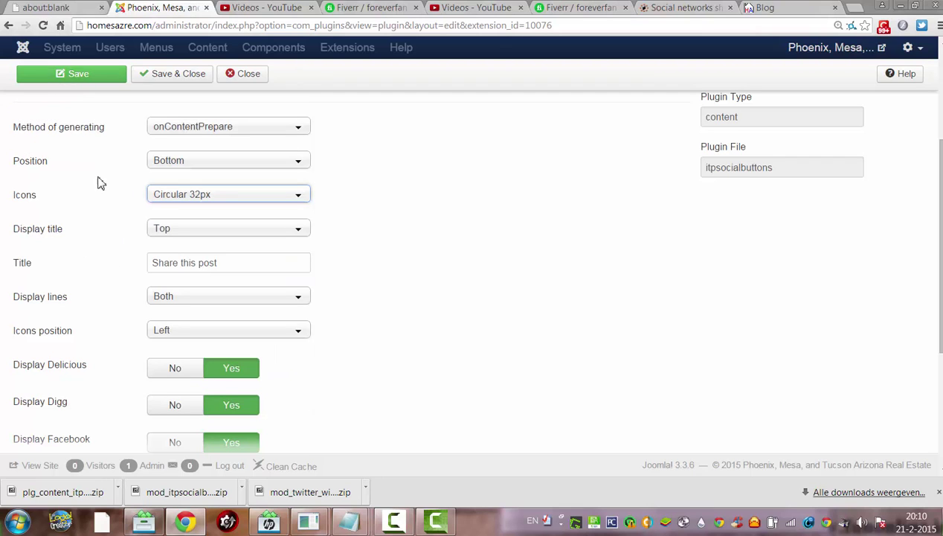
{"action": "left_click", "coordinate": [74, 77]}
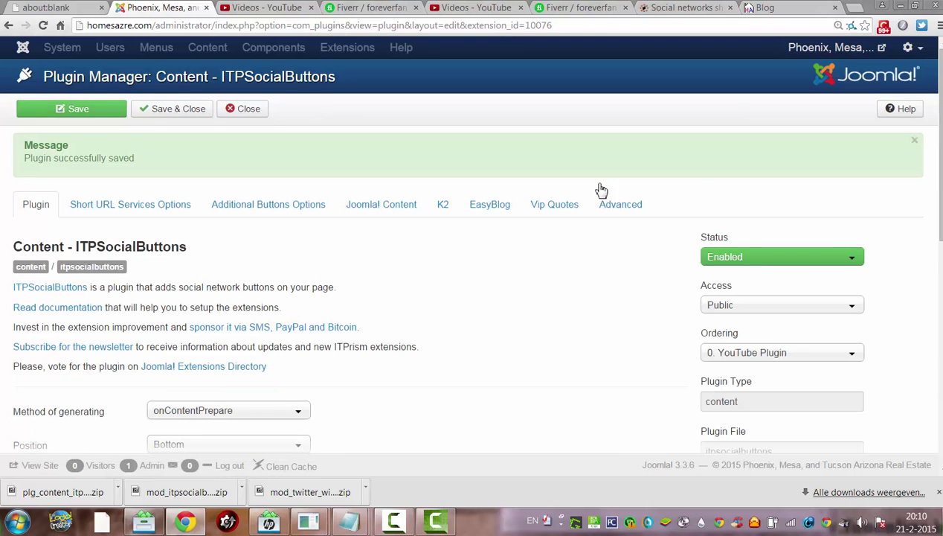
{"action": "scroll", "coordinate": [940, 128], "scroll_direction": "down", "scroll_amount": 1}
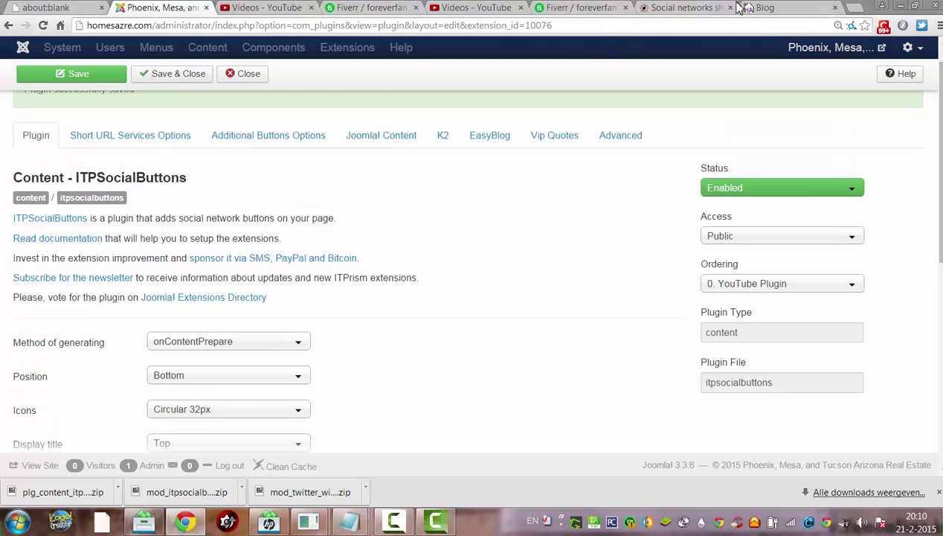
Step: Reload the website's blog page and open the full article "Mesa, Arizona - Places to Visit!"
{"action": "left_click", "coordinate": [787, 7]}
{"action": "left_click", "coordinate": [425, 22]}
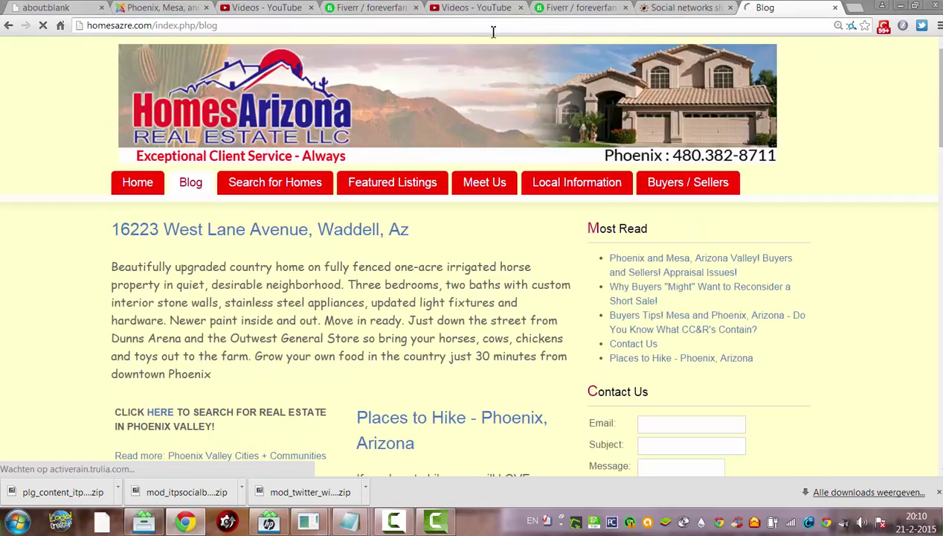
{"action": "scroll", "coordinate": [472, 253], "scroll_direction": "down", "scroll_amount": 2}
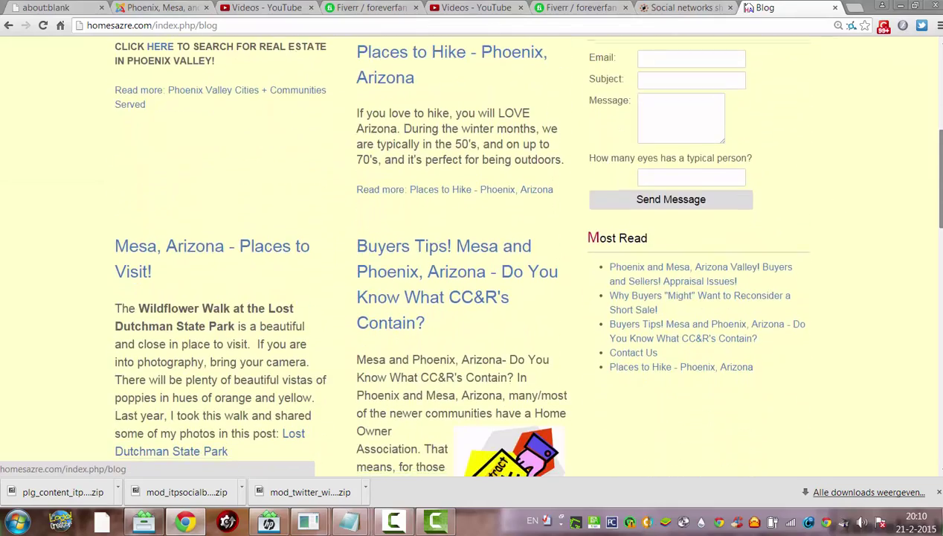
{"action": "scroll", "coordinate": [472, 253], "scroll_direction": "down", "scroll_amount": 8}
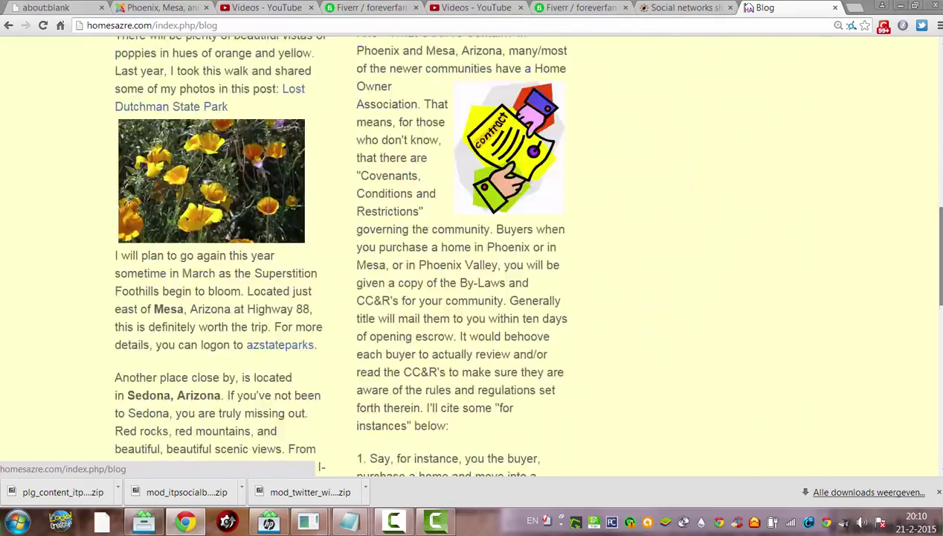
{"action": "scroll", "coordinate": [471, 253], "scroll_direction": "down", "scroll_amount": 10}
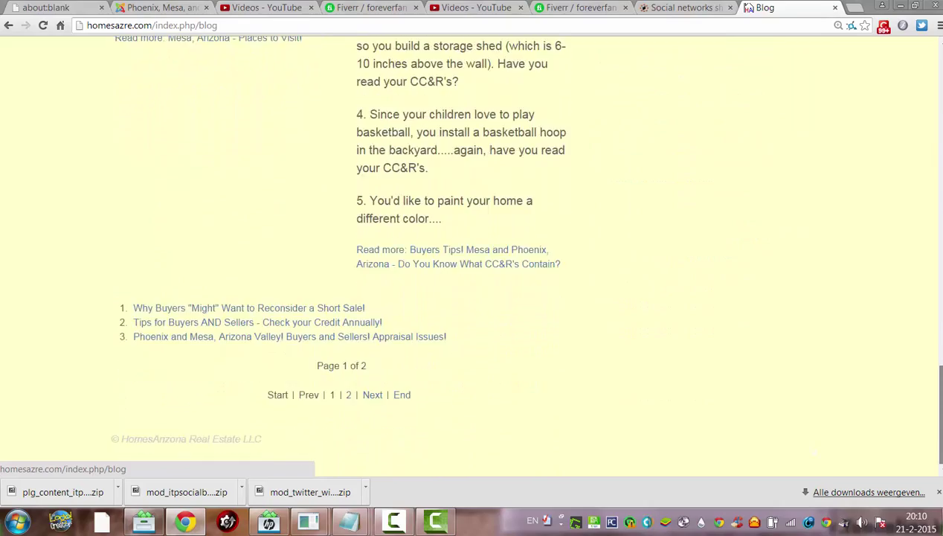
{"action": "scroll", "coordinate": [471, 253], "scroll_direction": "down", "scroll_amount": 10}
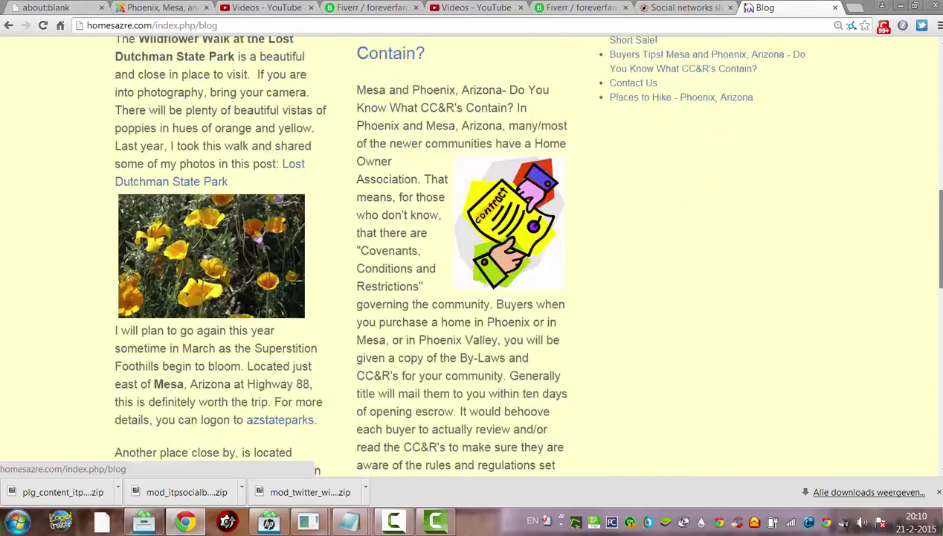
{"action": "scroll", "coordinate": [472, 253], "scroll_direction": "down", "scroll_amount": 5}
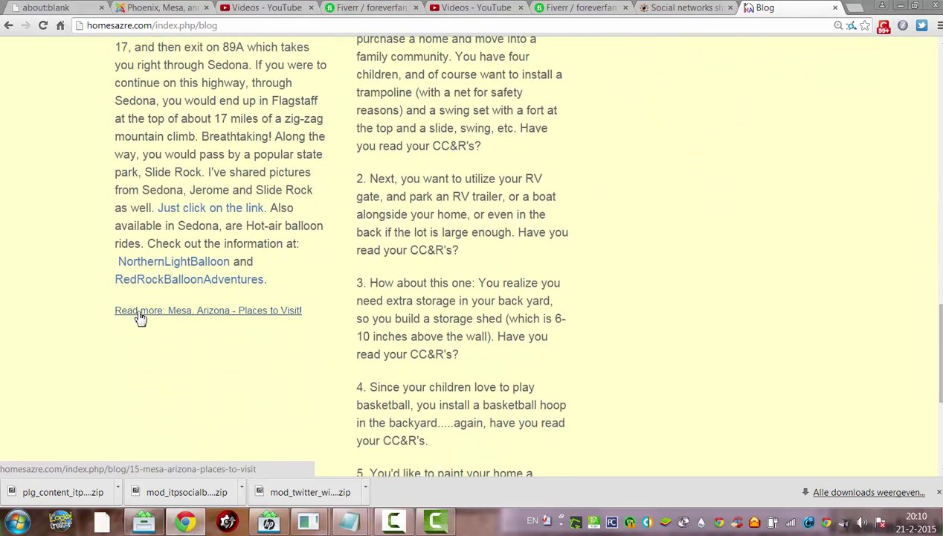
{"action": "left_click", "coordinate": [140, 312]}
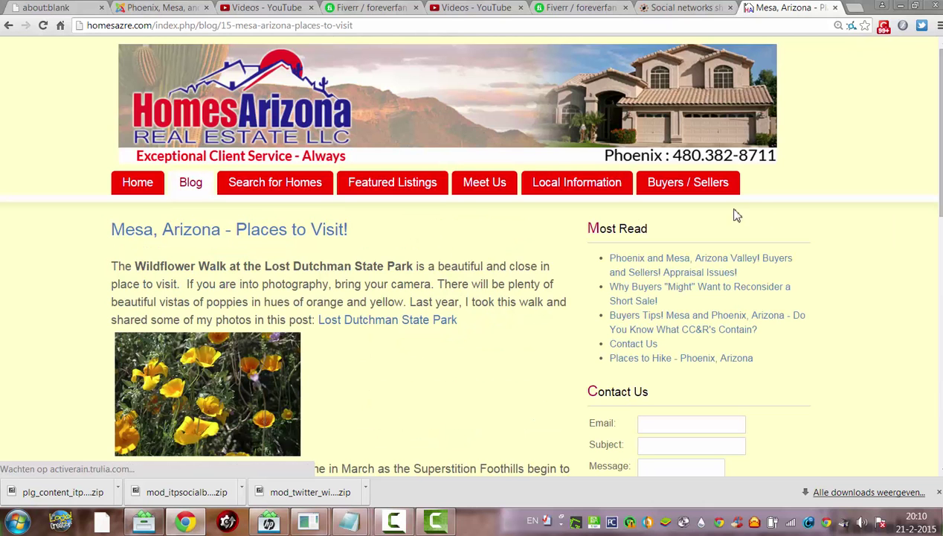
Step: Examine the sharing buttons at the end of the article and return to the plugin settings page
{"action": "scroll", "coordinate": [731, 212], "scroll_direction": "down", "scroll_amount": 3}
{"action": "scroll", "coordinate": [437, 229], "scroll_direction": "down", "scroll_amount": 7}
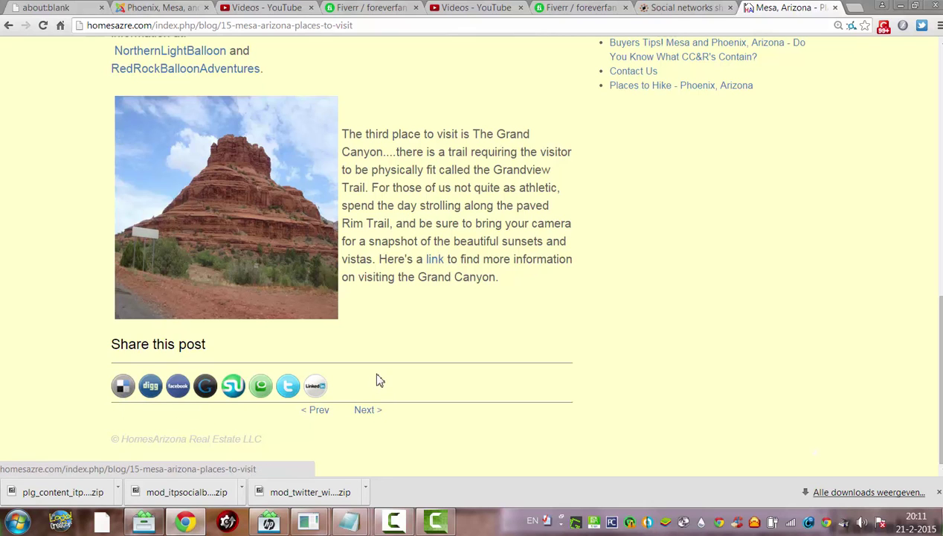
{"action": "scroll", "coordinate": [932, 372], "scroll_direction": "up", "scroll_amount": 15}
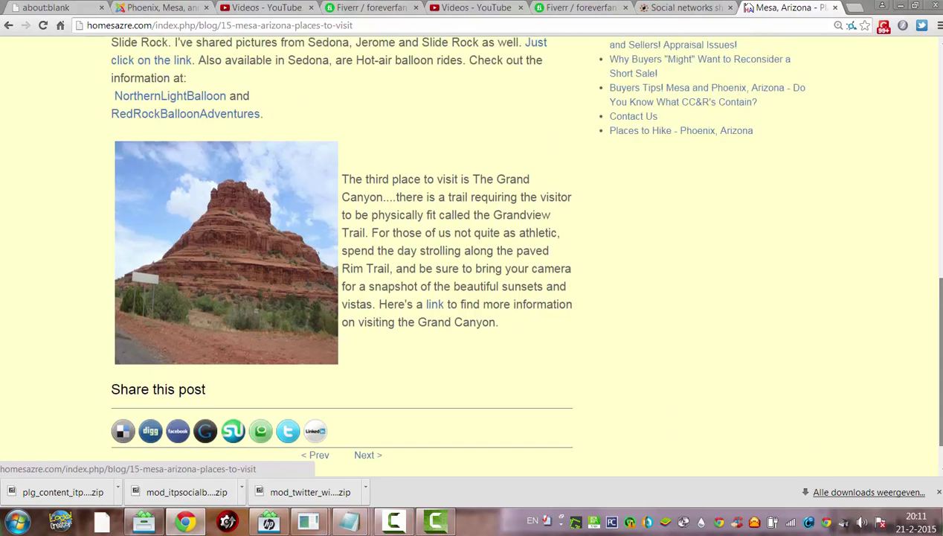
{"action": "scroll", "coordinate": [932, 372], "scroll_direction": "down", "scroll_amount": 15}
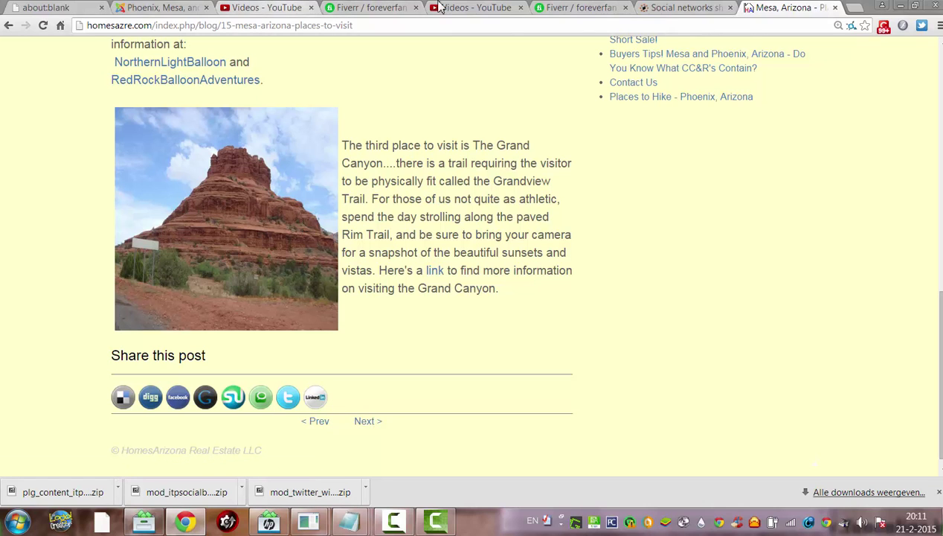
{"action": "left_click", "coordinate": [168, 7]}
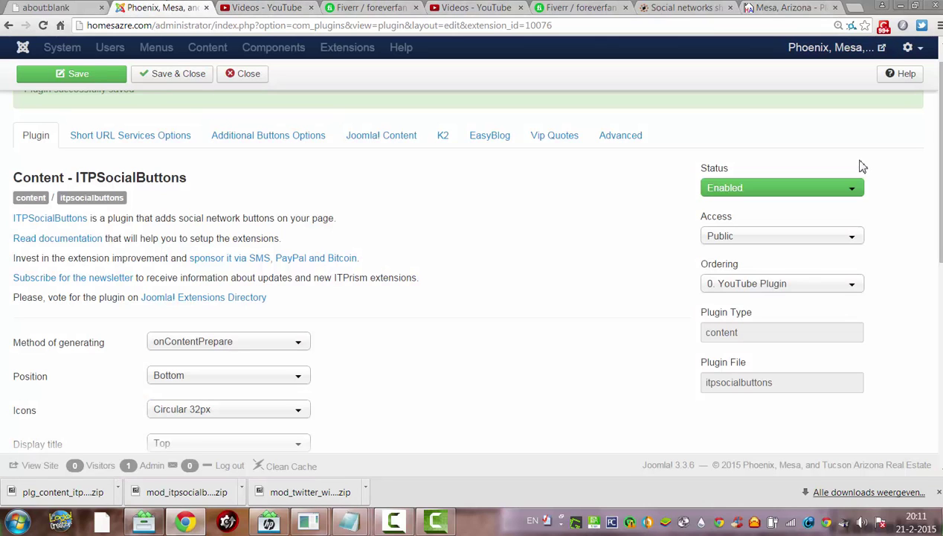
Step: Set the ITPSocialButtons icons to Elegant and save the plugin
{"action": "left_click", "coordinate": [211, 413]}
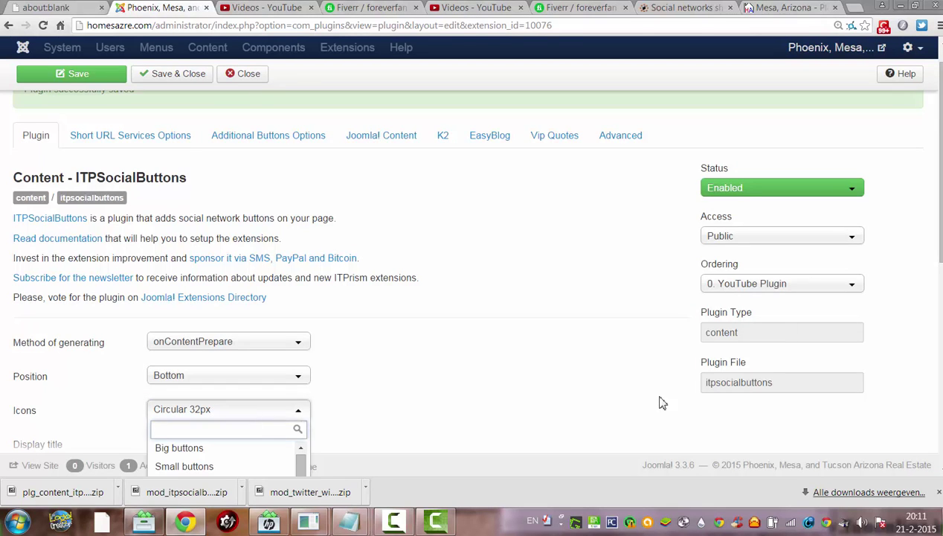
{"action": "scroll", "coordinate": [659, 399], "scroll_direction": "down", "scroll_amount": 3}
{"action": "scroll", "coordinate": [472, 297], "scroll_direction": "down", "scroll_amount": 2}
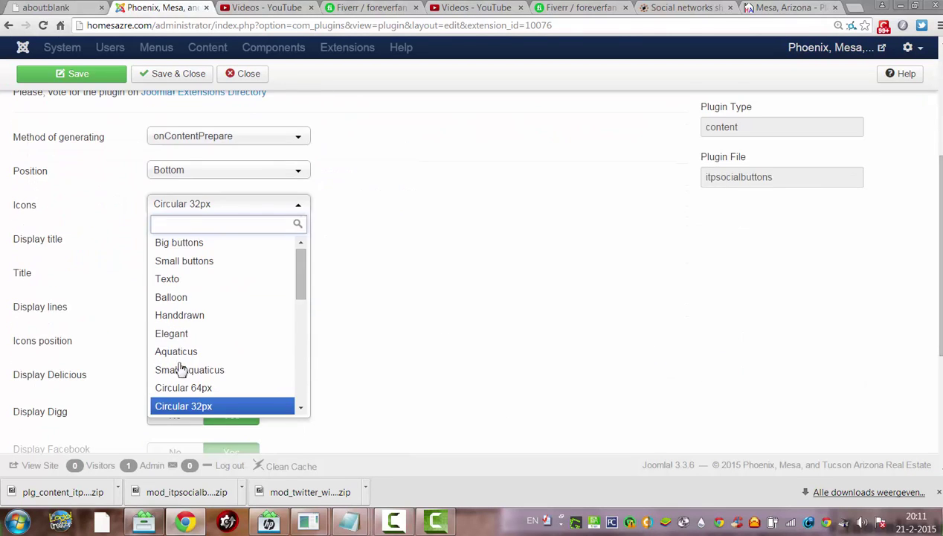
{"action": "left_click", "coordinate": [166, 335]}
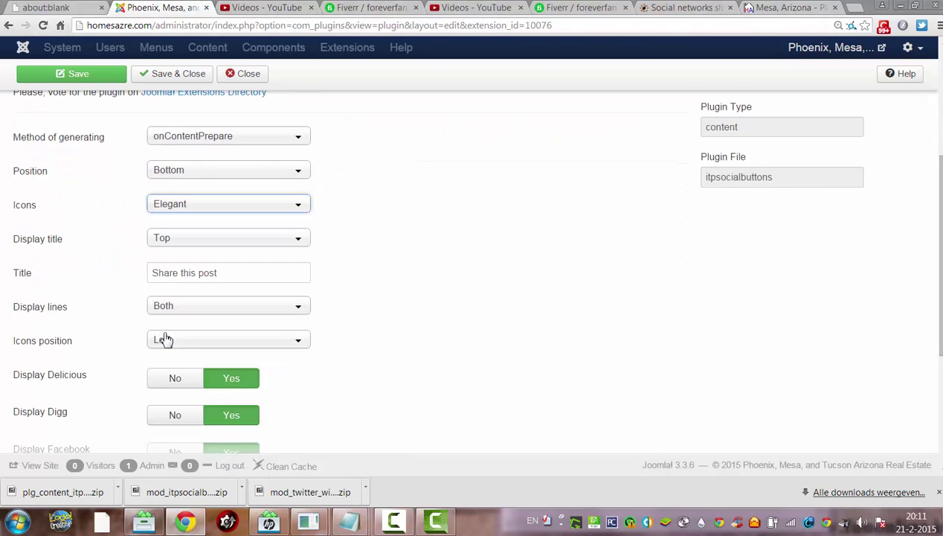
{"action": "left_click", "coordinate": [70, 73]}
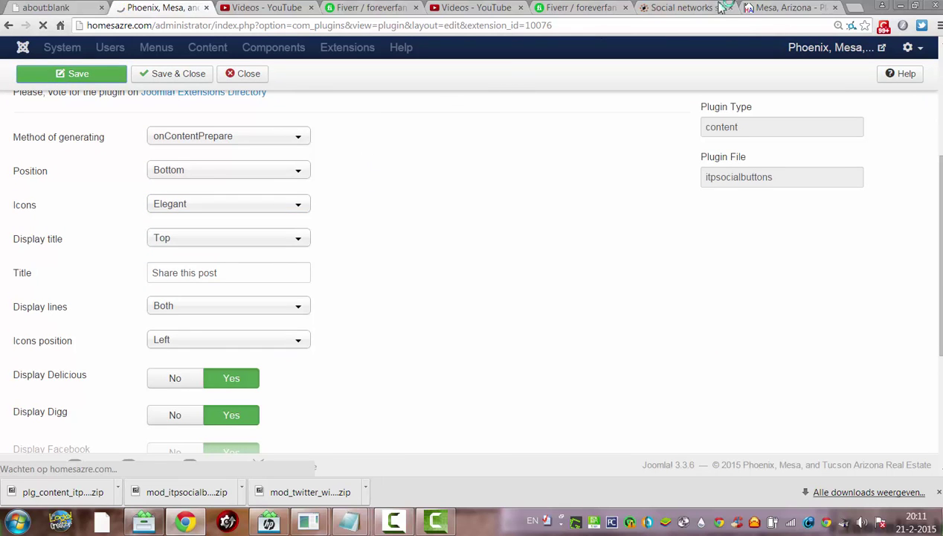
Step: Reload the "Mesa, Arizona - Places to Visit!" article and examine the sharing buttons at its end
{"action": "left_click", "coordinate": [757, 7]}
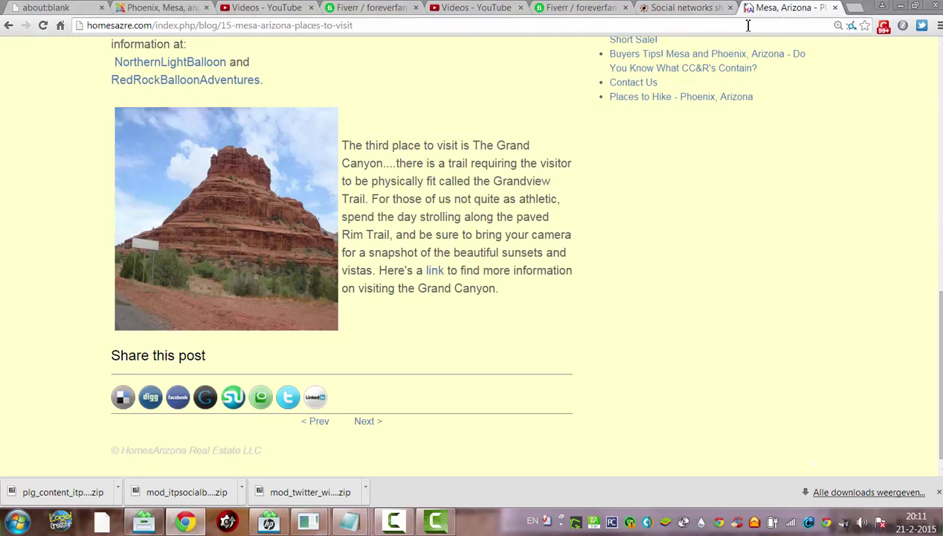
{"action": "left_click", "coordinate": [748, 25]}
{"action": "key", "text": "Return"}
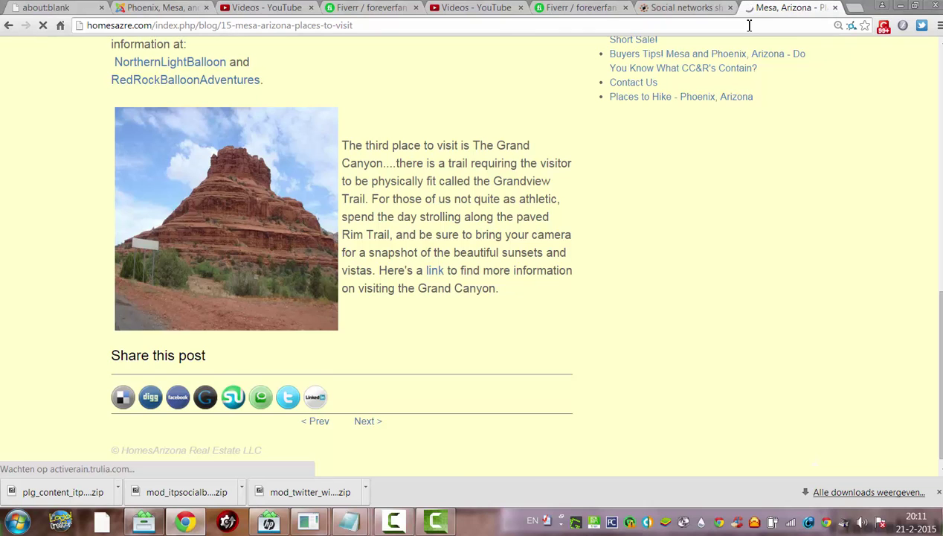
{"action": "scroll", "coordinate": [472, 253], "scroll_direction": "down", "scroll_amount": 5}
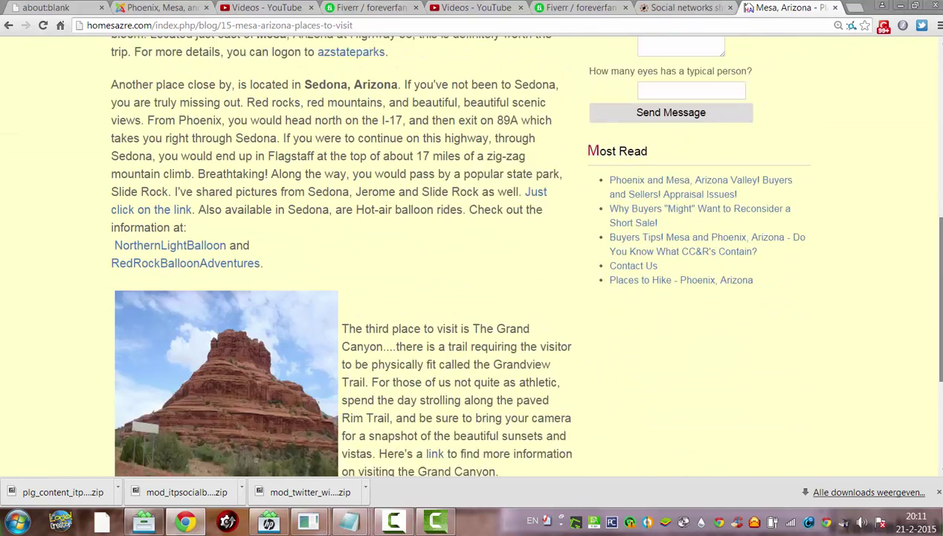
{"action": "scroll", "coordinate": [472, 253], "scroll_direction": "down", "scroll_amount": 3}
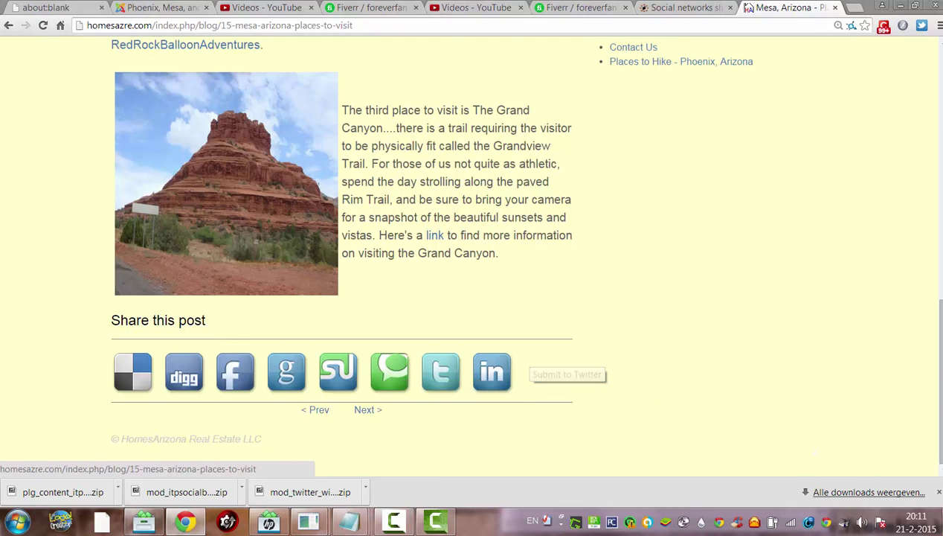
Step: Open the website's Meet Us page and check the end of the page for sharing buttons
{"action": "scroll", "coordinate": [520, 335], "scroll_direction": "up", "scroll_amount": 10}
{"action": "scroll", "coordinate": [565, 119], "scroll_direction": "down", "scroll_amount": 10}
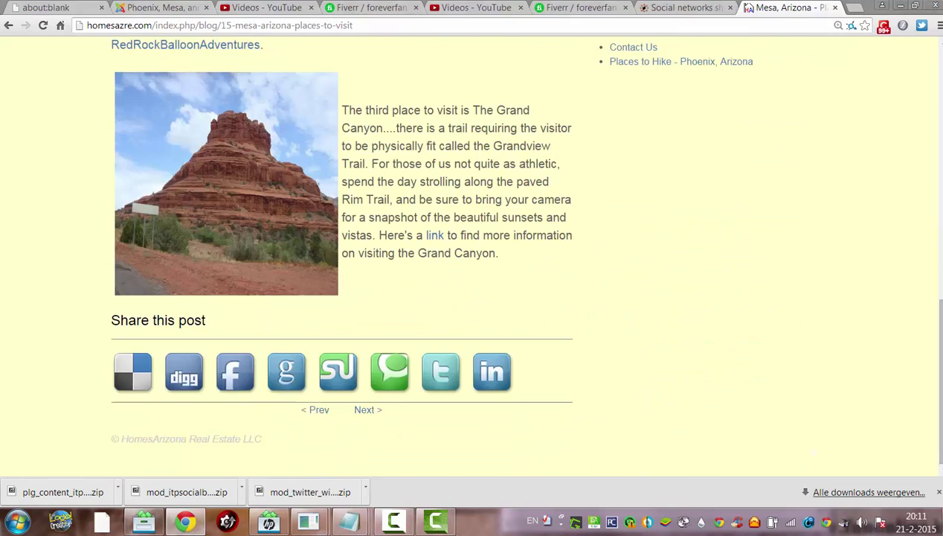
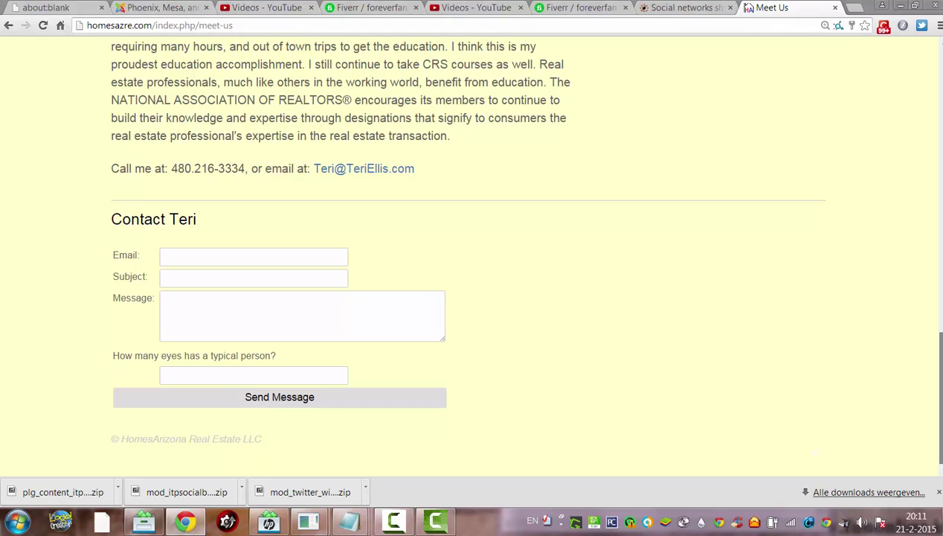
{"action": "scroll", "coordinate": [465, 87], "scroll_direction": "up", "scroll_amount": 20}
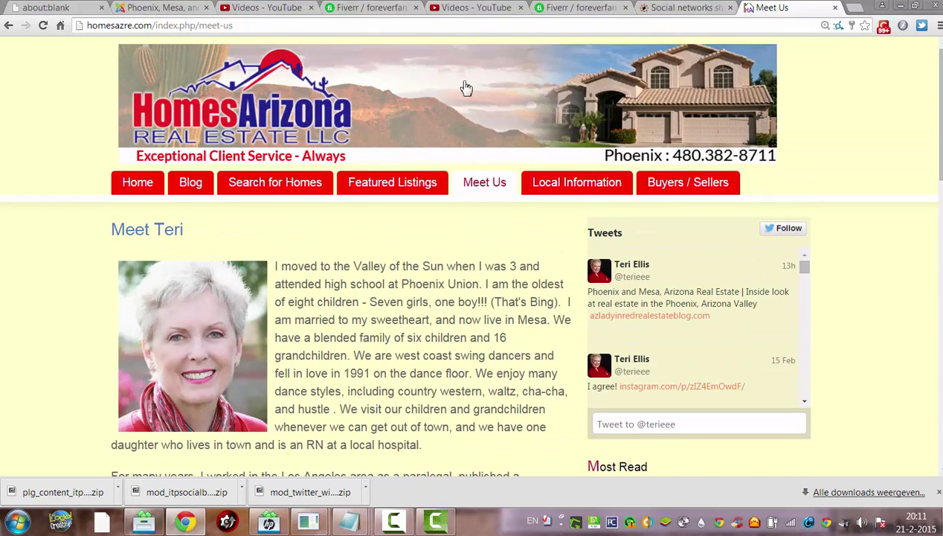
Step: From the blog page, open the article "Places to Hike - Phoenix, Arizona" and examine the sharing buttons at its end
{"action": "left_click", "coordinate": [190, 182]}
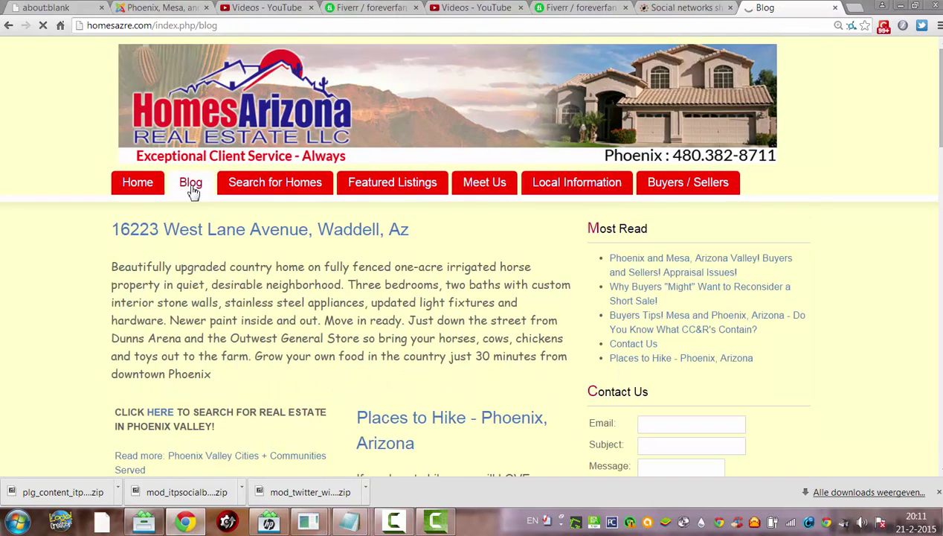
{"action": "scroll", "coordinate": [935, 139], "scroll_direction": "down", "scroll_amount": 5}
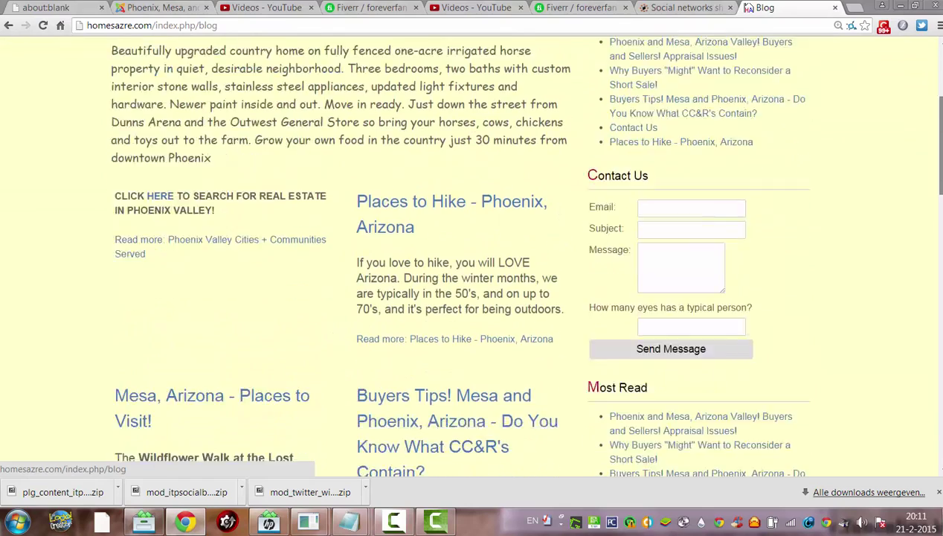
{"action": "left_click", "coordinate": [376, 182]}
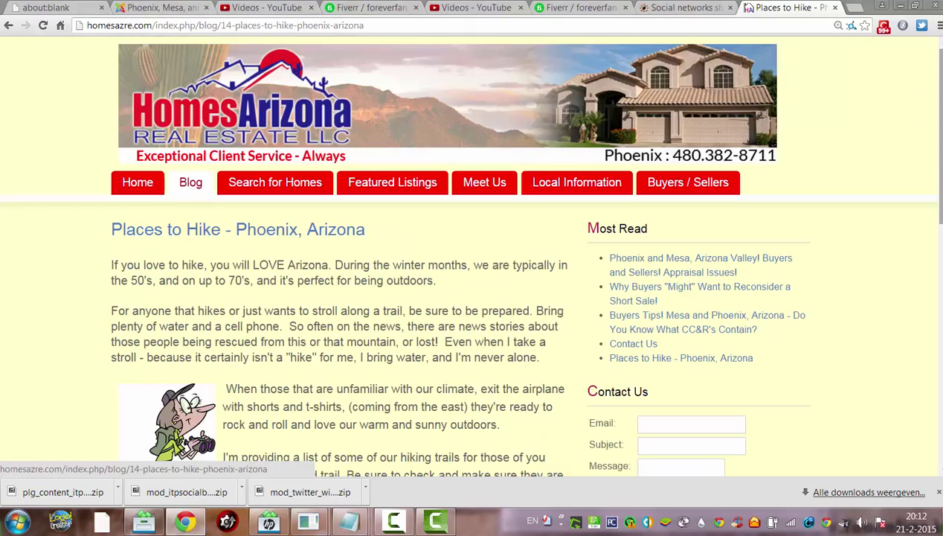
{"action": "scroll", "coordinate": [376, 181], "scroll_direction": "down", "scroll_amount": 2}
{"action": "scroll", "coordinate": [467, 254], "scroll_direction": "down", "scroll_amount": 9}
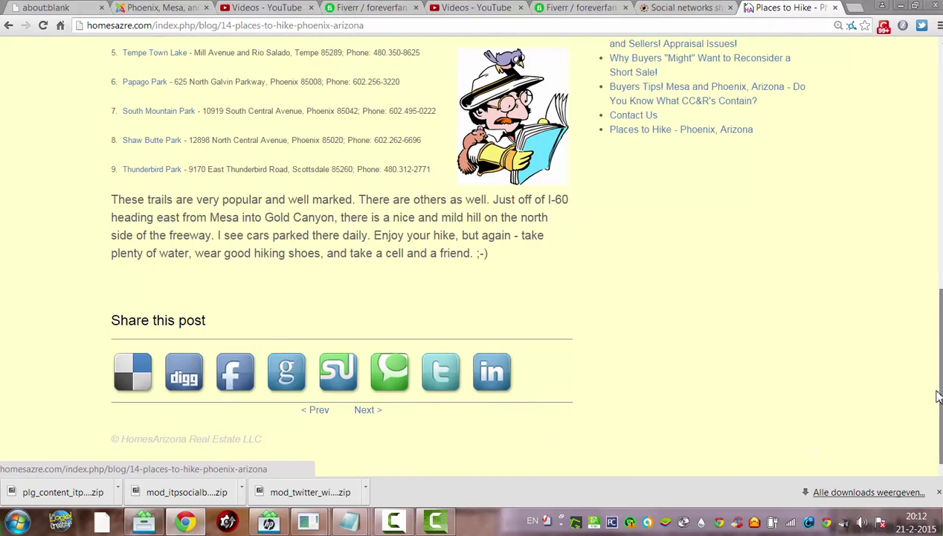
{"action": "scroll", "coordinate": [926, 375], "scroll_direction": "up", "scroll_amount": 1}
{"action": "scroll", "coordinate": [930, 394], "scroll_direction": "down", "scroll_amount": 1}
{"action": "scroll", "coordinate": [930, 395], "scroll_direction": "up", "scroll_amount": 9}
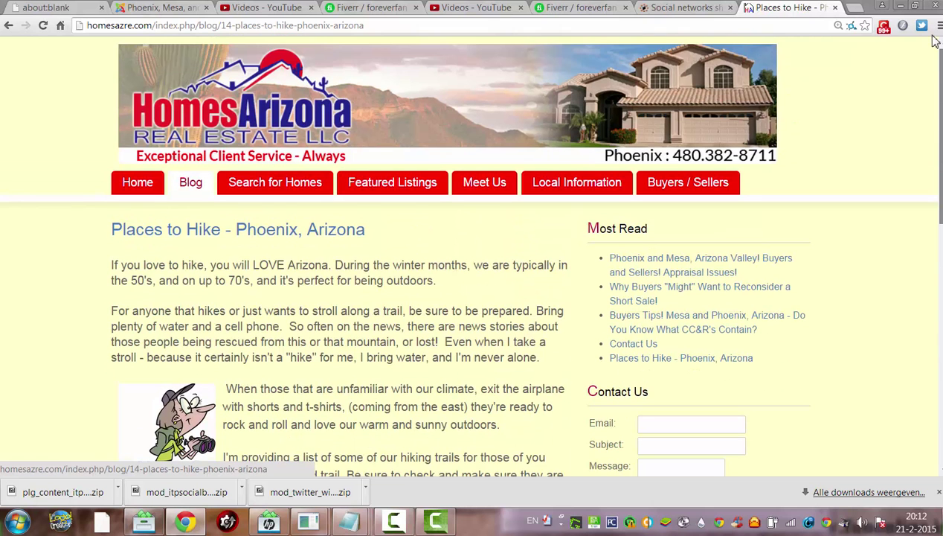
Step: Open the article "Phoenix and Mesa, Arizona Valley! Buyers and Sellers! Appraisal Issues!" and examine the sharing buttons at its end
{"action": "left_click", "coordinate": [159, 180]}
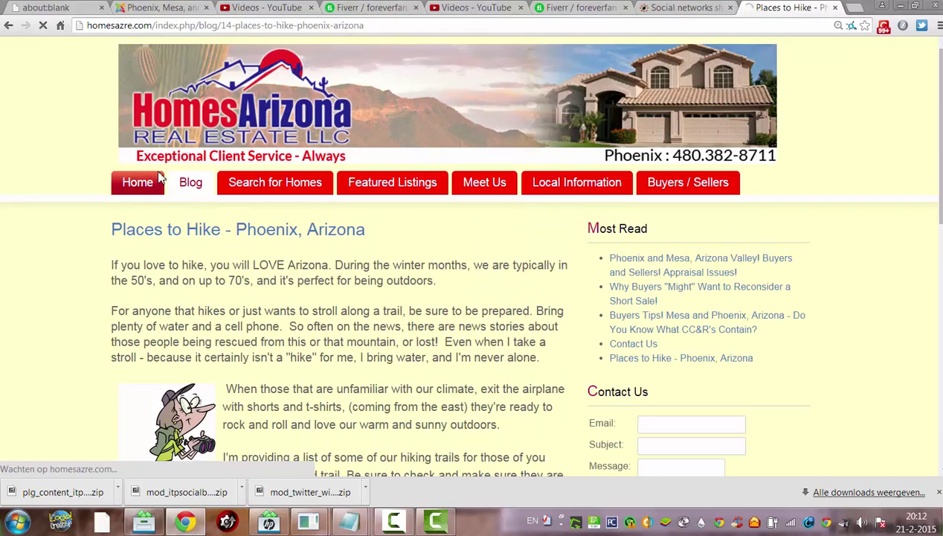
{"action": "left_click_drag", "start_coordinate": [938, 123], "coordinate": [938, 442]}
{"action": "left_click", "coordinate": [434, 323]}
{"action": "left_click_drag", "start_coordinate": [937, 149], "coordinate": [938, 362]}
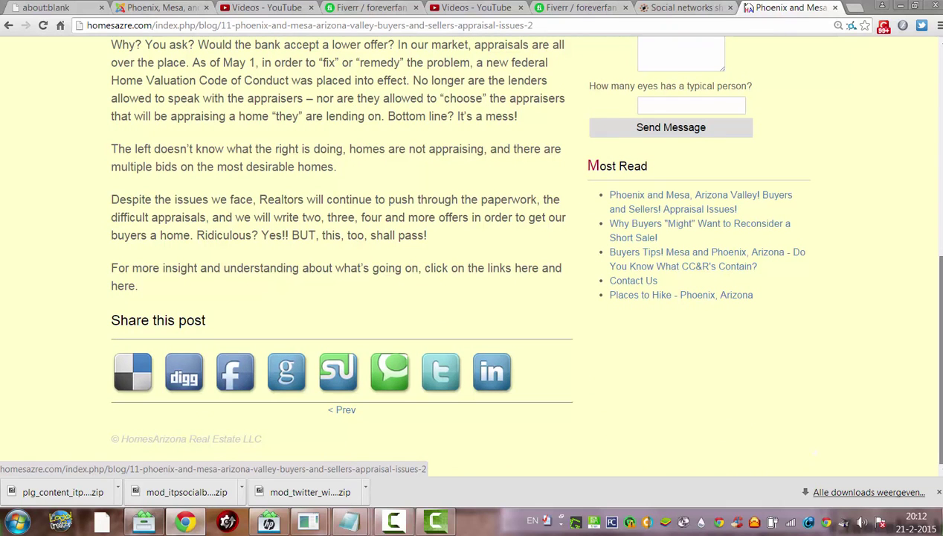
{"action": "key", "text": "Home"}
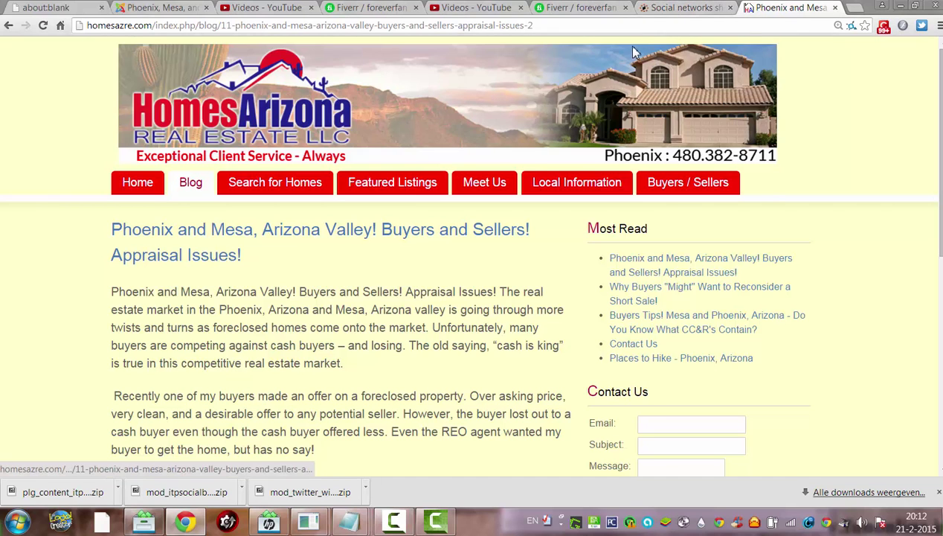
Step: Compare the available button styles on the ITPrism extension page, from Small to Circular64
{"action": "left_click", "coordinate": [685, 6]}
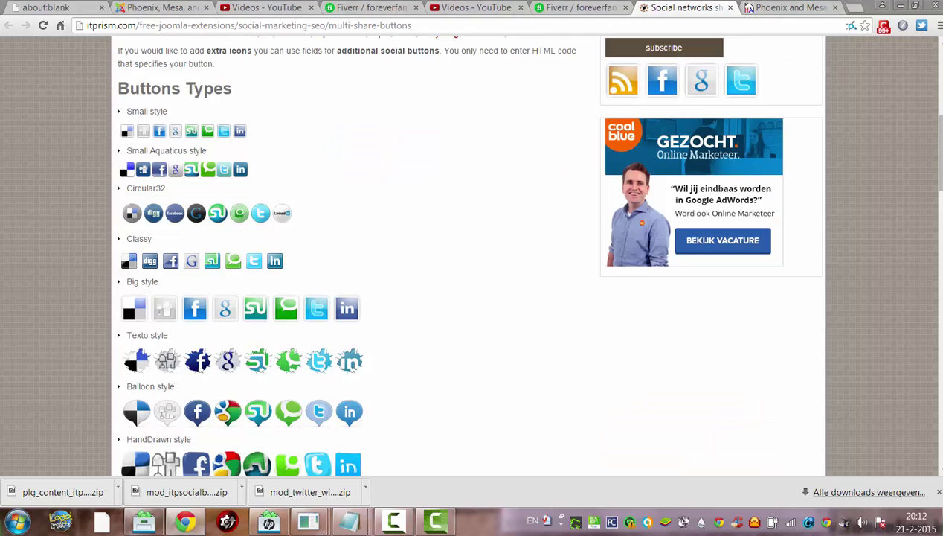
{"action": "scroll", "coordinate": [940, 178], "scroll_direction": "down", "scroll_amount": 3}
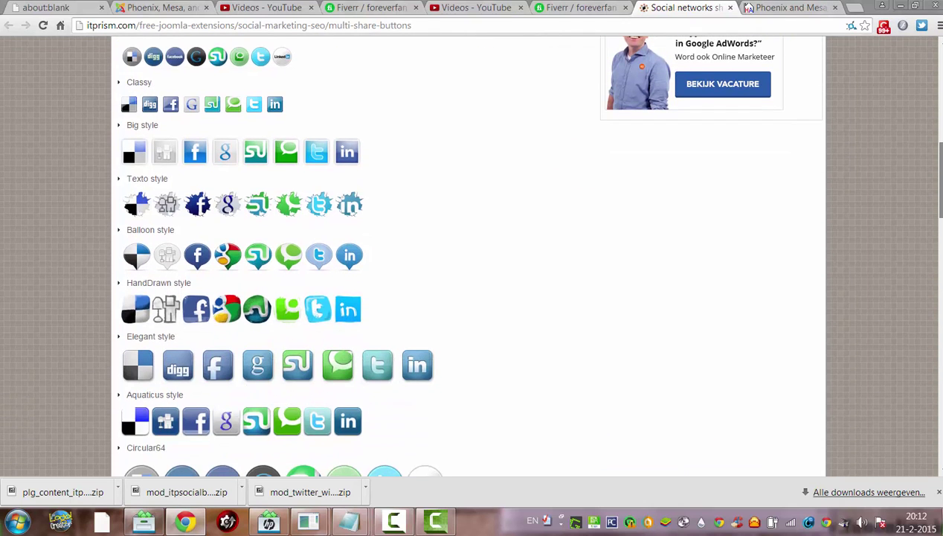
{"action": "scroll", "coordinate": [939, 178], "scroll_direction": "down", "scroll_amount": 1}
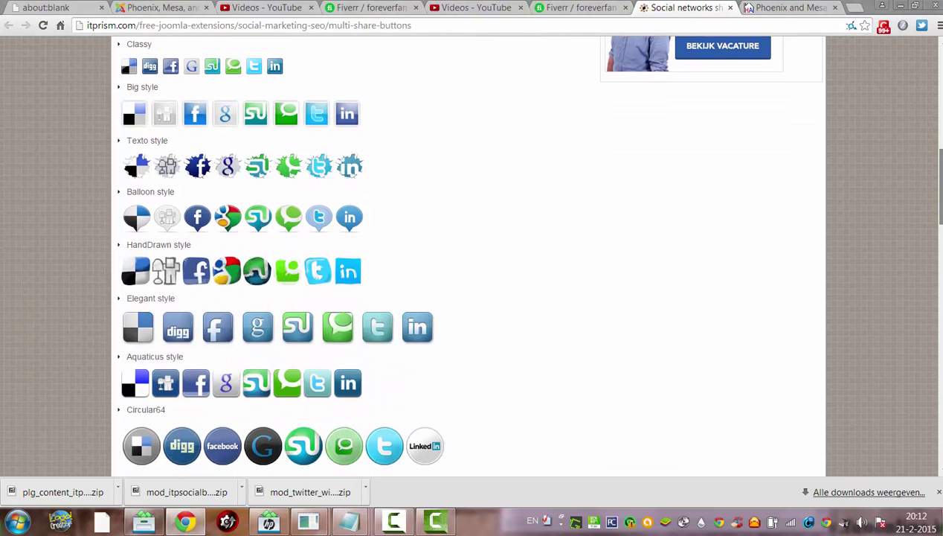
{"action": "scroll", "coordinate": [940, 179], "scroll_direction": "down", "scroll_amount": 1}
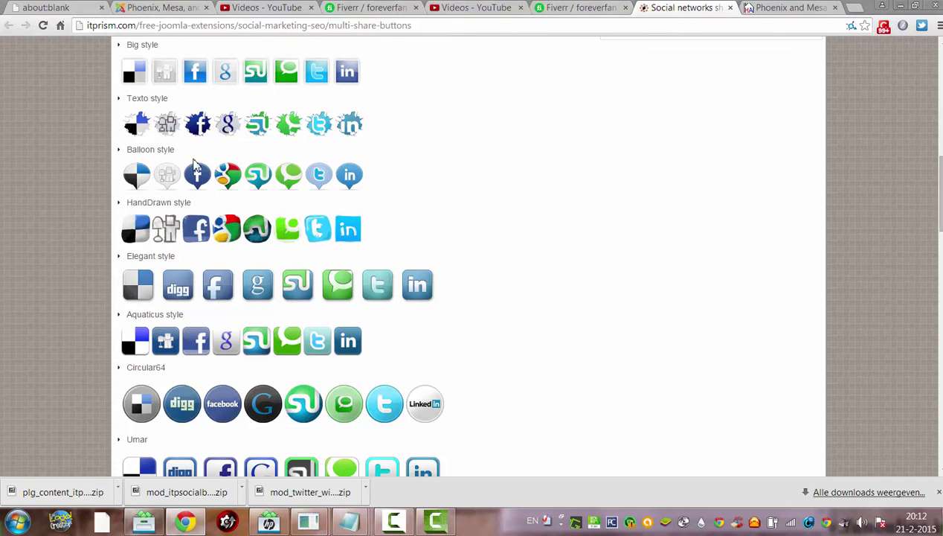
Step: Back in the plugin settings, set the icons to Balloon and save the plugin
{"action": "left_click", "coordinate": [166, 7]}
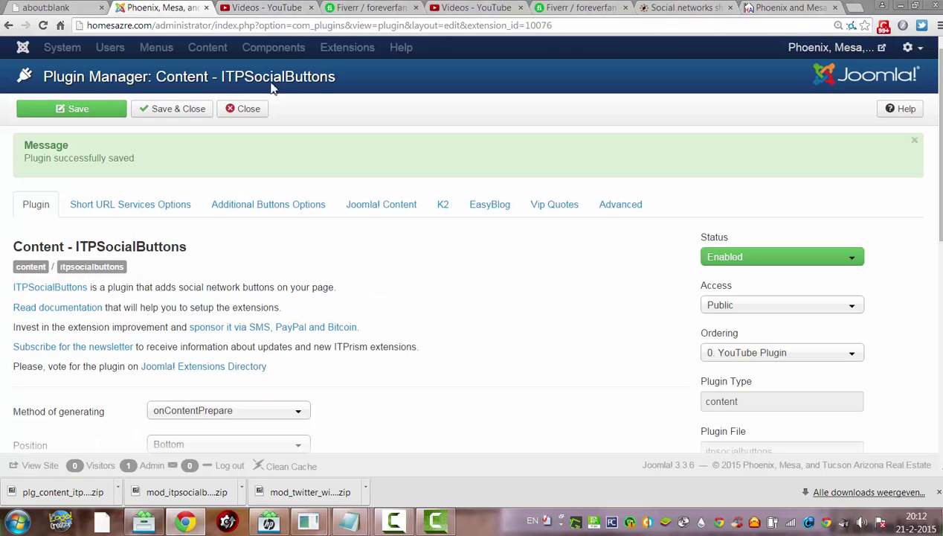
{"action": "scroll", "coordinate": [670, 320], "scroll_direction": "down", "scroll_amount": 5}
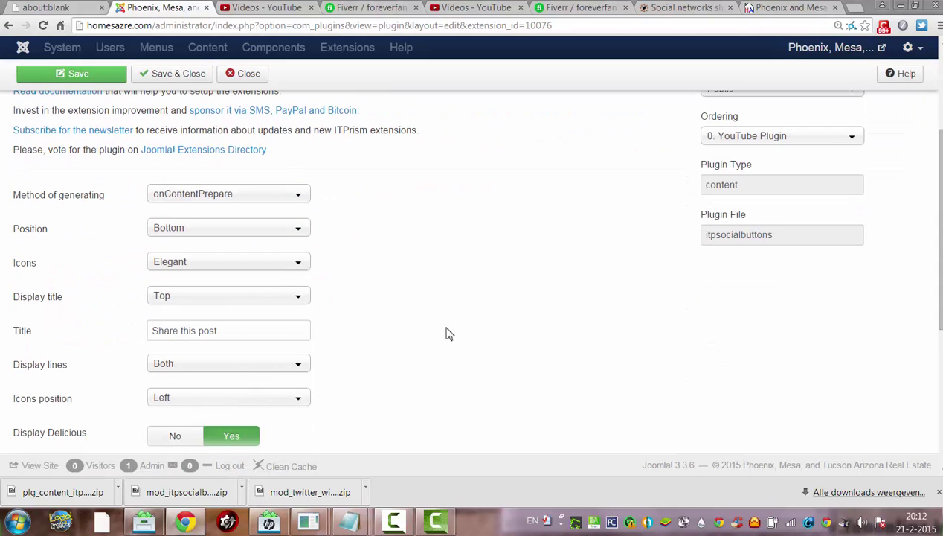
{"action": "left_click", "coordinate": [172, 267]}
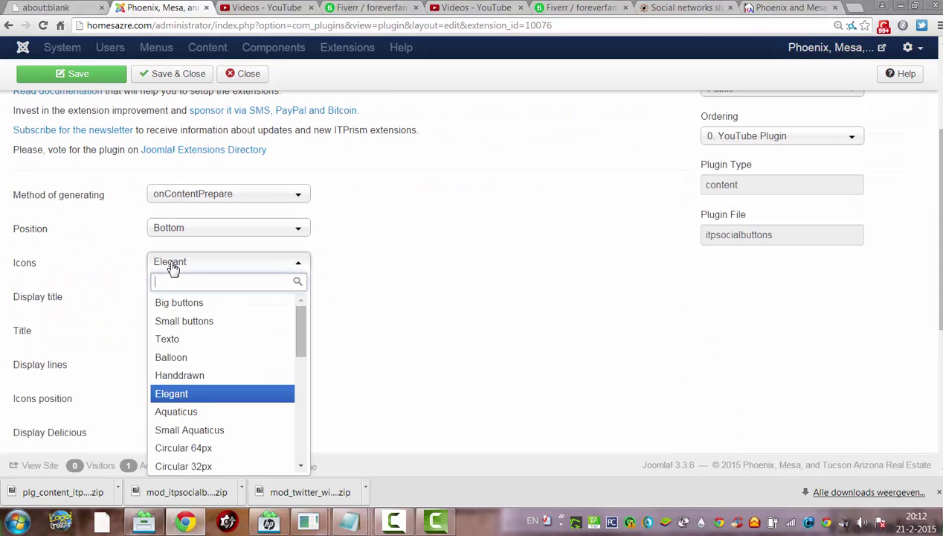
{"action": "left_click", "coordinate": [174, 357]}
{"action": "left_click", "coordinate": [60, 70]}
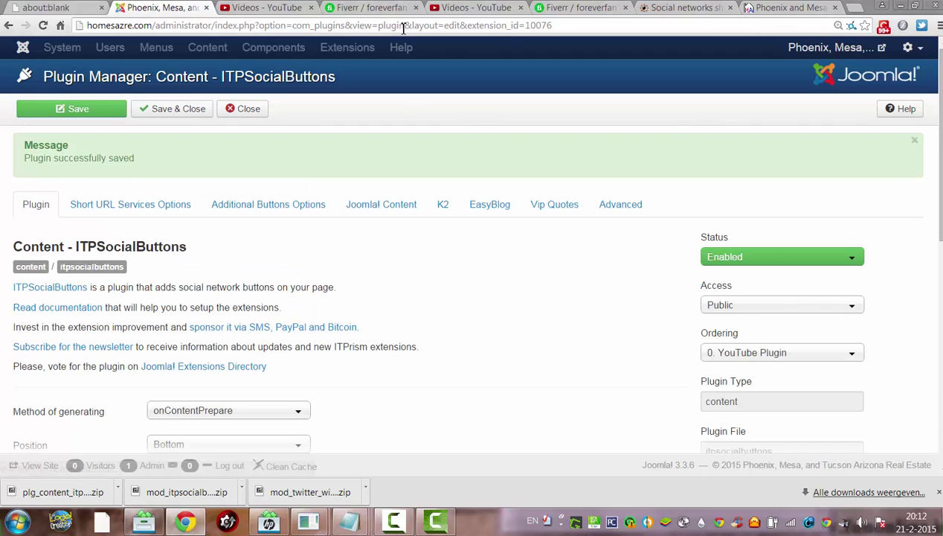
Step: Reload the open "Appraisal Issues!" article on the website and check the icon style of its sharing buttons
{"action": "left_click", "coordinate": [766, 9]}
{"action": "key", "text": "Return"}
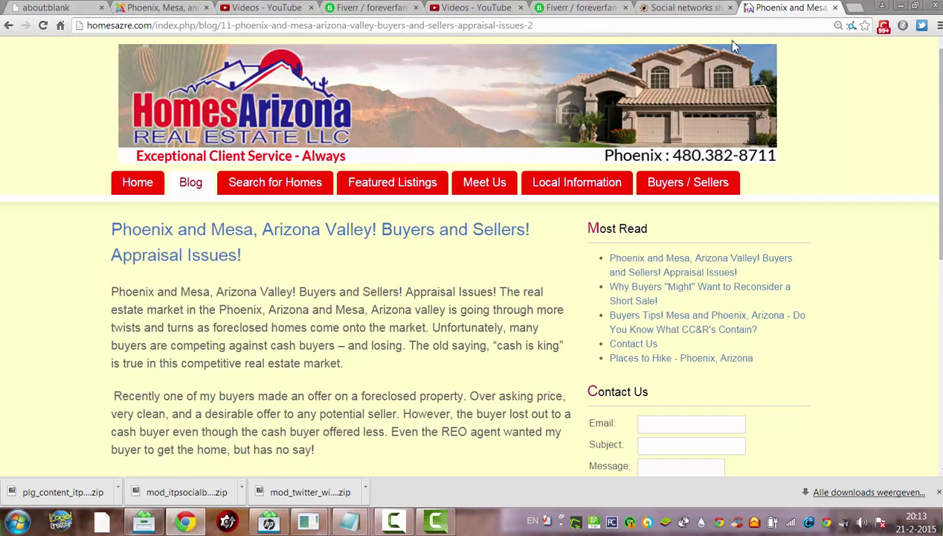
{"action": "left_click", "coordinate": [628, 30]}
{"action": "key", "text": "Return"}
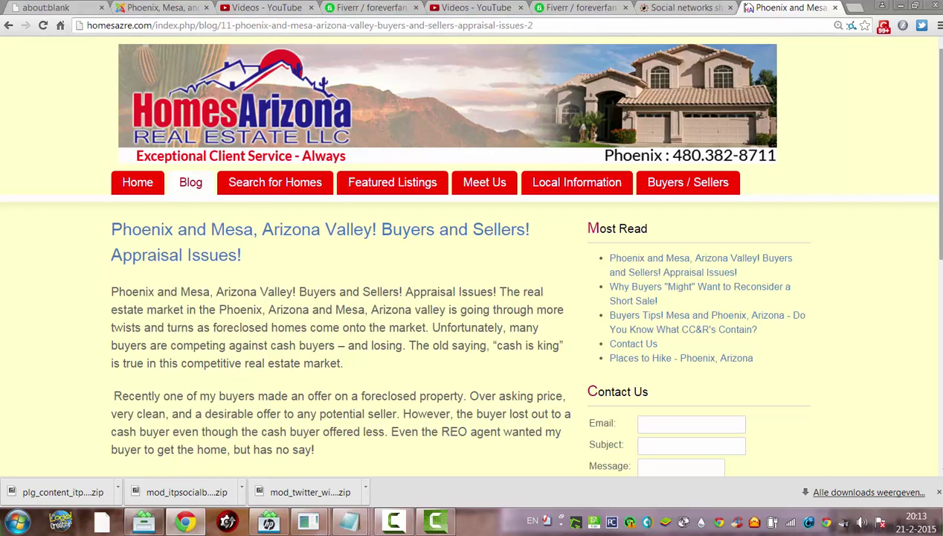
{"action": "scroll", "coordinate": [831, 160], "scroll_direction": "down", "scroll_amount": 6}
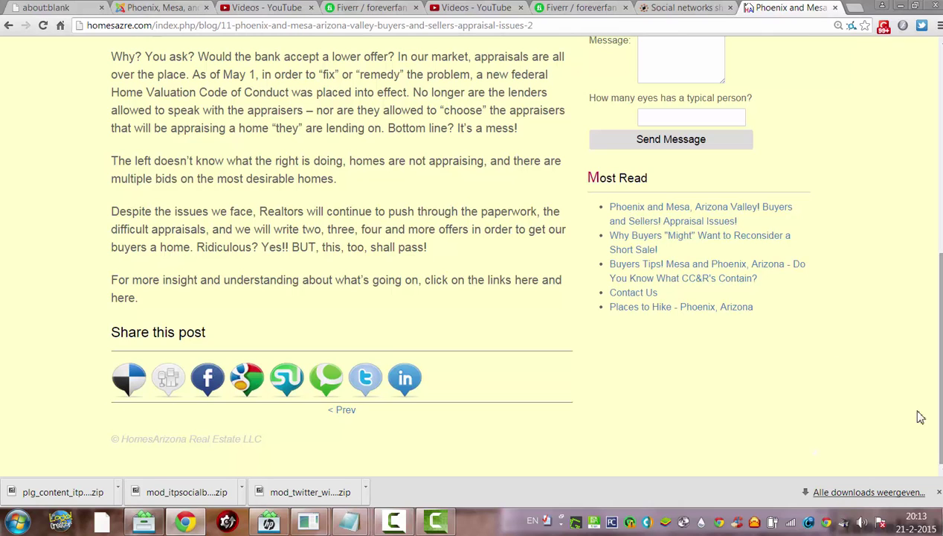
Step: Test the article's Twitter, Facebook and Google+ sharing buttons, closing the Twitter and Facebook share pages without posting
{"action": "left_click", "coordinate": [366, 378]}
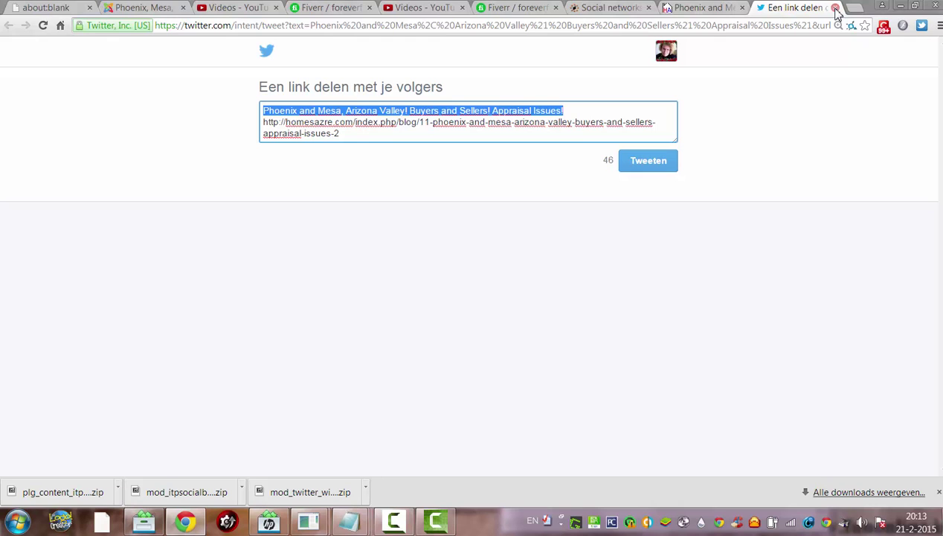
{"action": "left_click", "coordinate": [836, 8]}
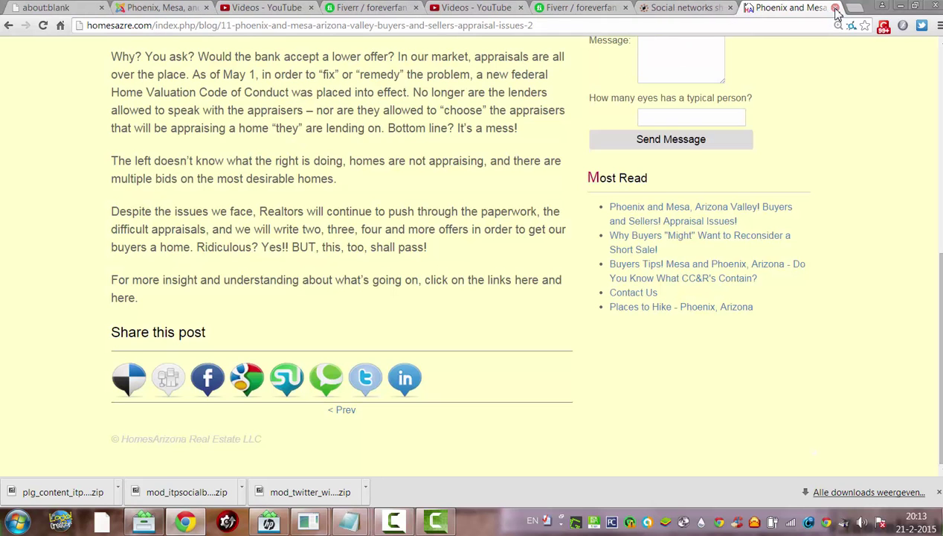
{"action": "left_click", "coordinate": [207, 382]}
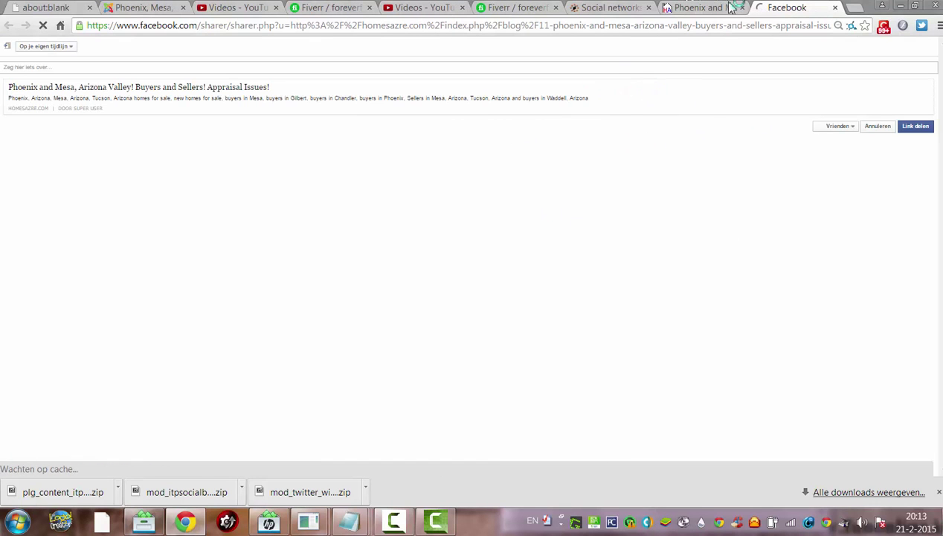
{"action": "left_click", "coordinate": [835, 7]}
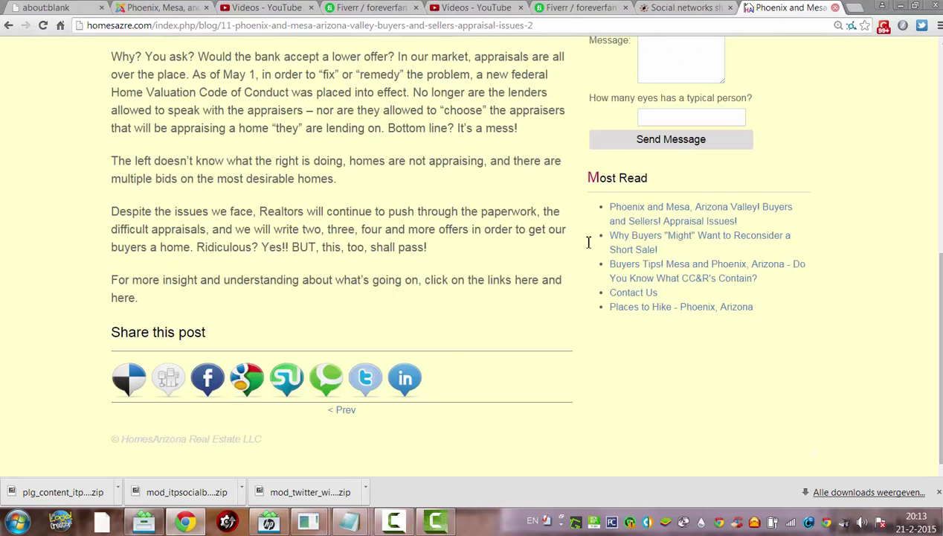
{"action": "left_click", "coordinate": [246, 377]}
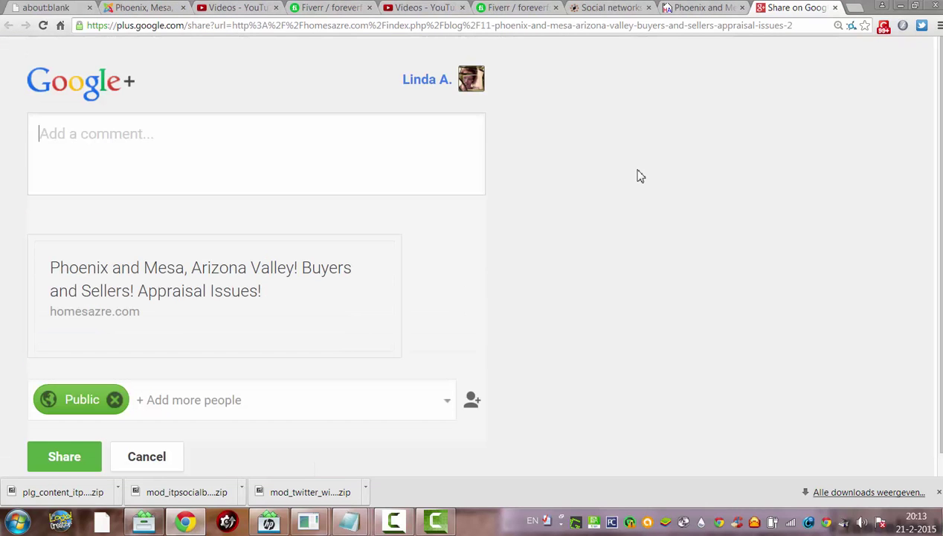
Step: Close the Google+ share page without posting and return to the button styles on the ITPrism extension page
{"action": "left_click", "coordinate": [834, 7]}
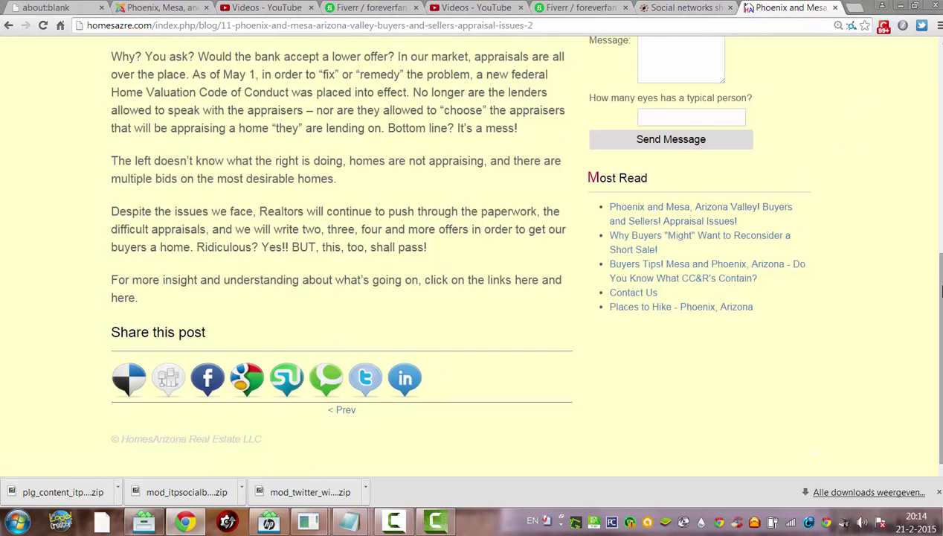
{"action": "left_click_drag", "start_coordinate": [929, 265], "coordinate": [929, 258]}
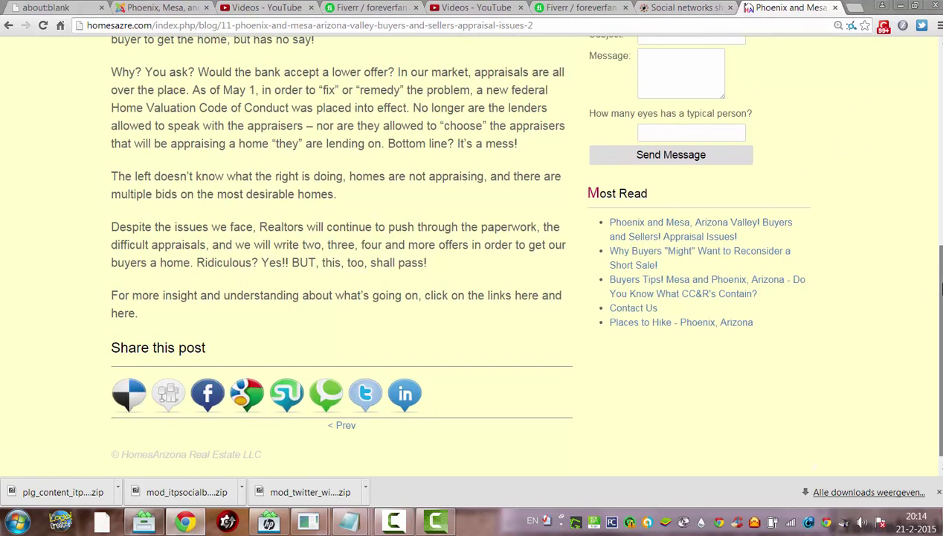
{"action": "left_click", "coordinate": [681, 8]}
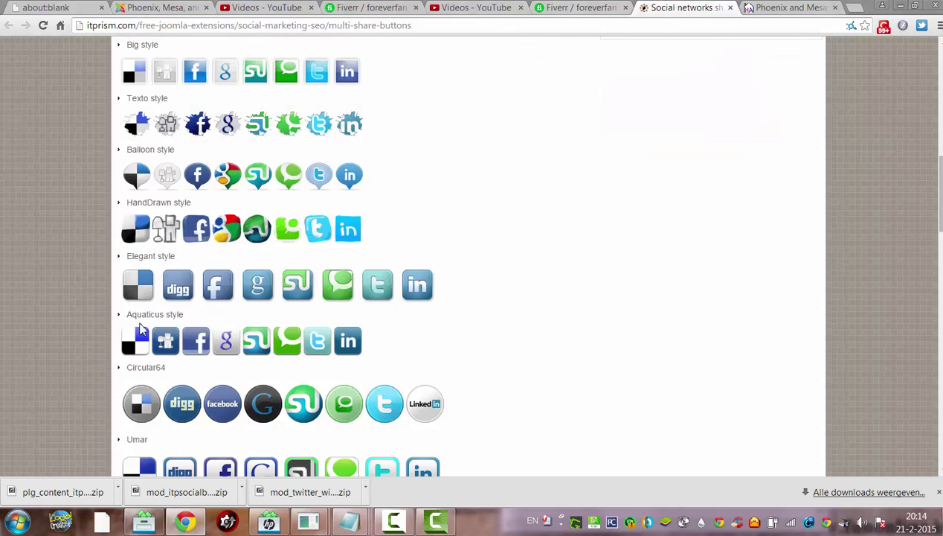
Step: In the ITPSocialButtons plugin settings, set Display title to None and save the plugin
{"action": "left_click", "coordinate": [151, 9]}
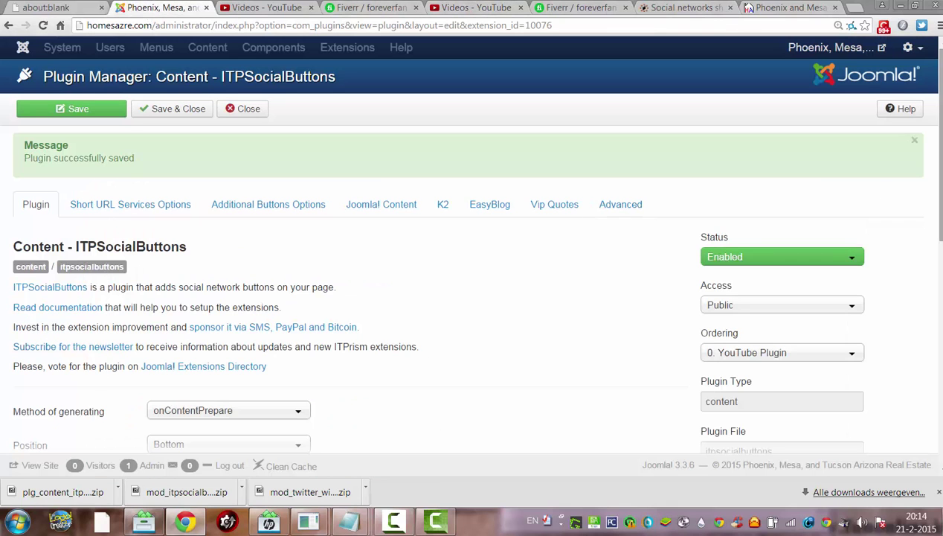
{"action": "scroll", "coordinate": [861, 152], "scroll_direction": "down", "scroll_amount": 3}
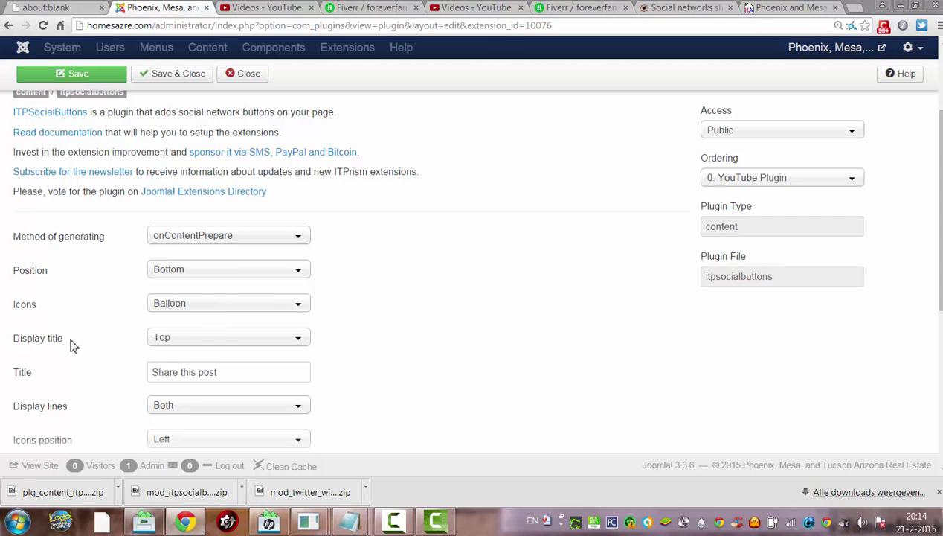
{"action": "left_click", "coordinate": [266, 336]}
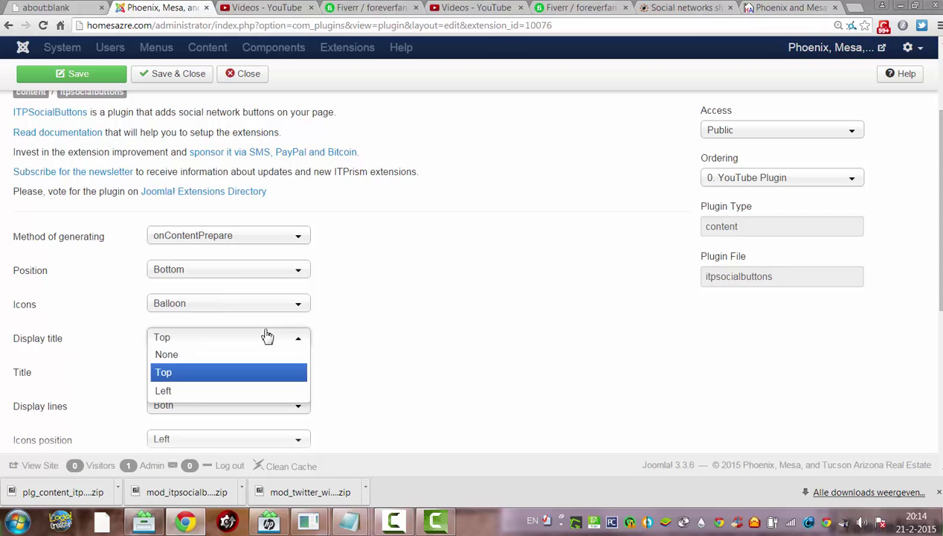
{"action": "left_click", "coordinate": [168, 357]}
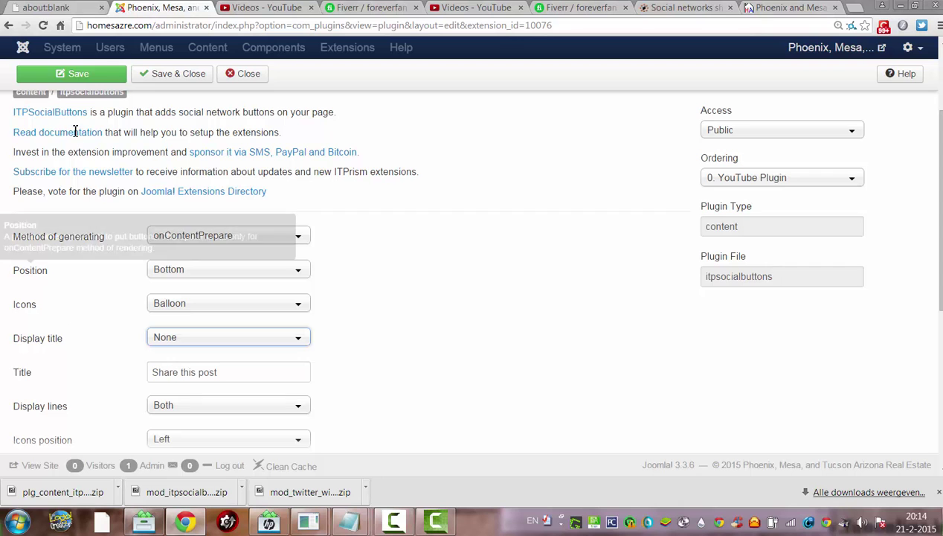
{"action": "left_click", "coordinate": [77, 82]}
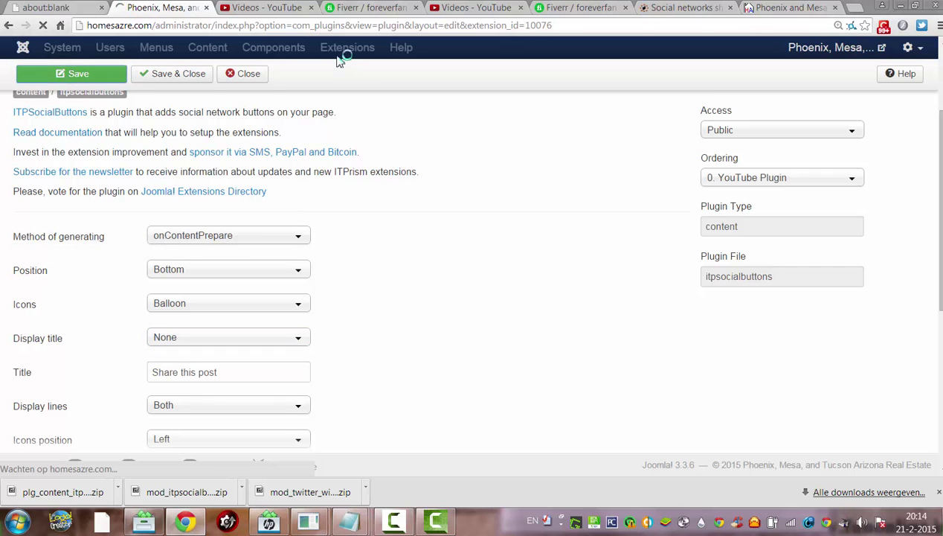
Step: Reload the "Appraisal Issues!" article on the website and check the title above its sharing buttons
{"action": "left_click", "coordinate": [792, 8]}
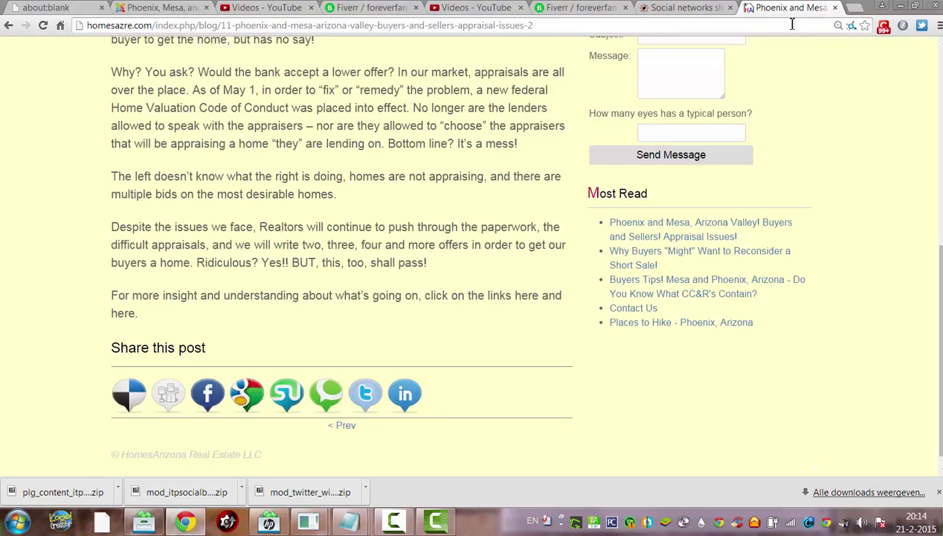
{"action": "left_click", "coordinate": [792, 26]}
{"action": "key", "text": "Return"}
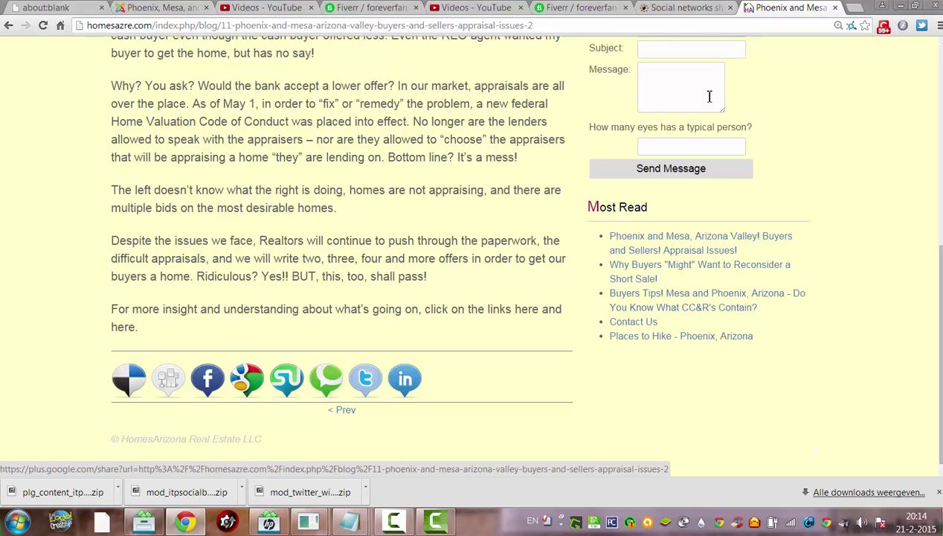
Step: Back in the plugin settings, set Display lines to None after checking the article's lines around the buttons, and save the plugin
{"action": "left_click", "coordinate": [654, 7]}
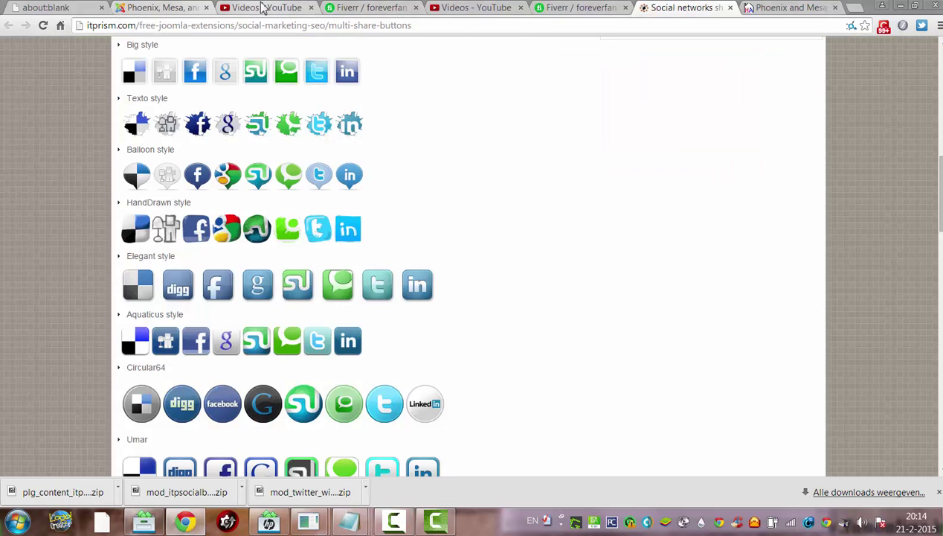
{"action": "left_click", "coordinate": [160, 8]}
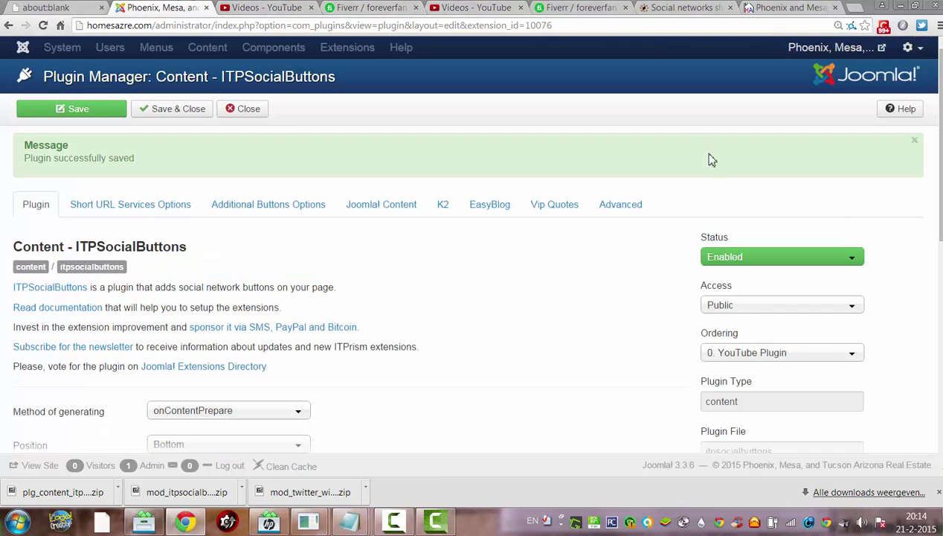
{"action": "scroll", "coordinate": [474, 268], "scroll_direction": "down", "scroll_amount": 4}
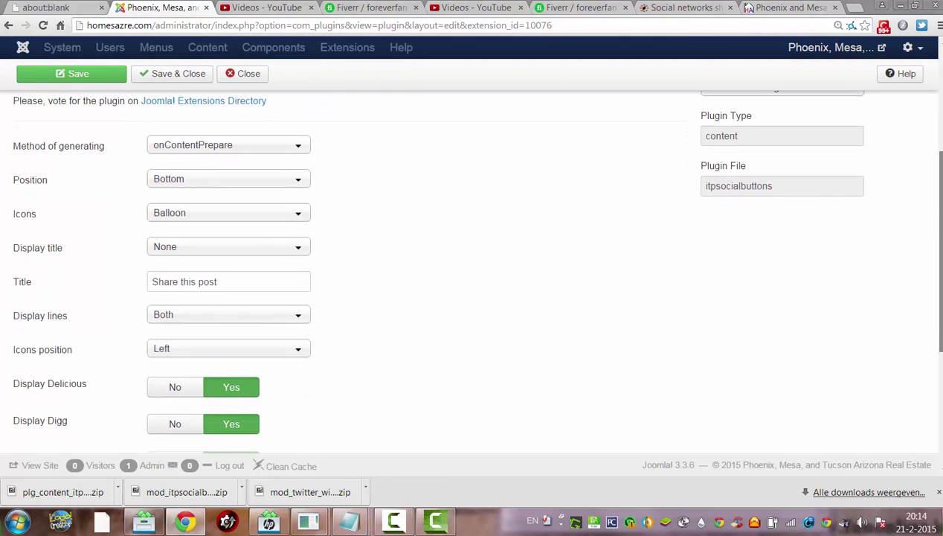
{"action": "scroll", "coordinate": [400, 186], "scroll_direction": "down", "scroll_amount": 1}
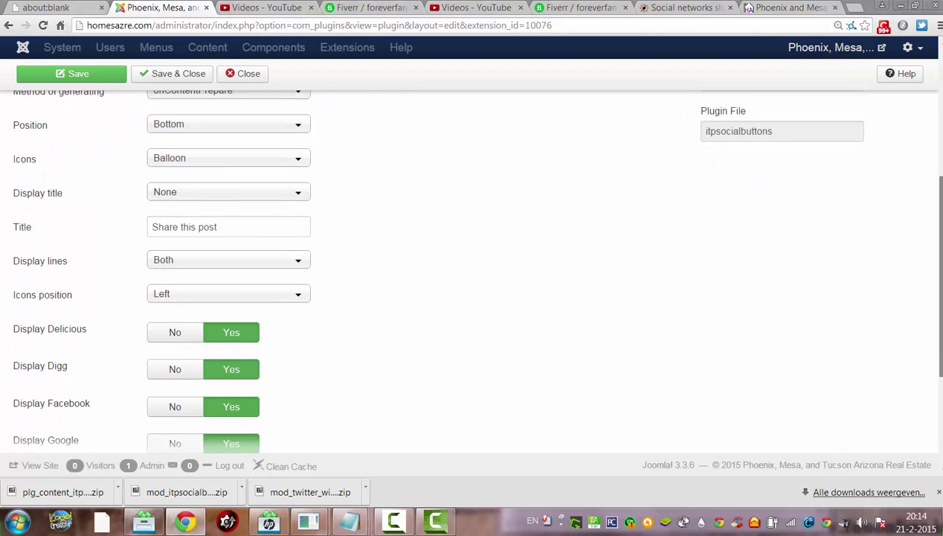
{"action": "left_click", "coordinate": [214, 249]}
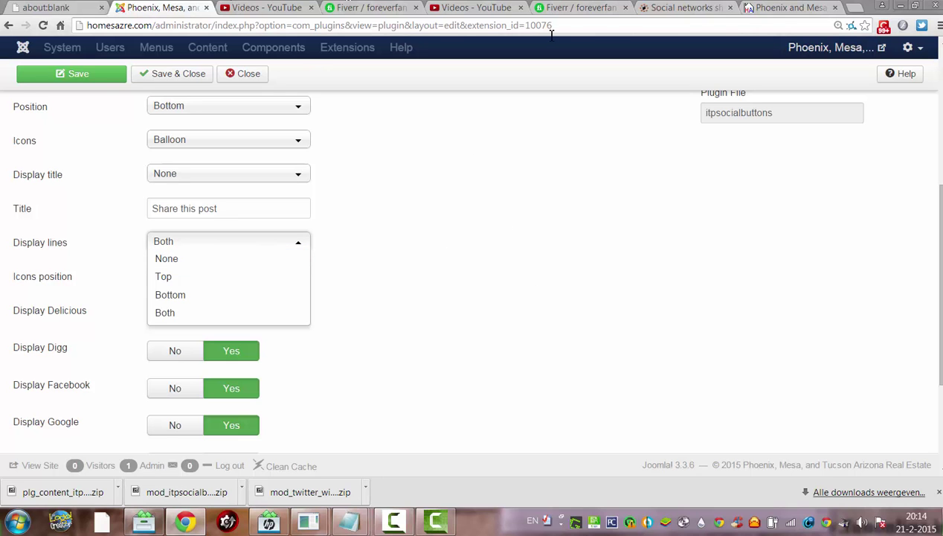
{"action": "left_click", "coordinate": [774, 7]}
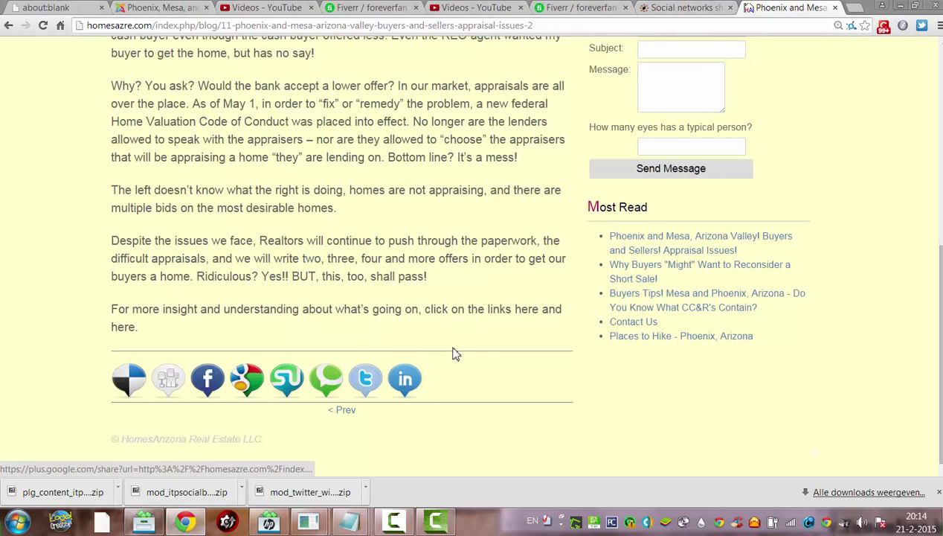
{"action": "left_click", "coordinate": [160, 7]}
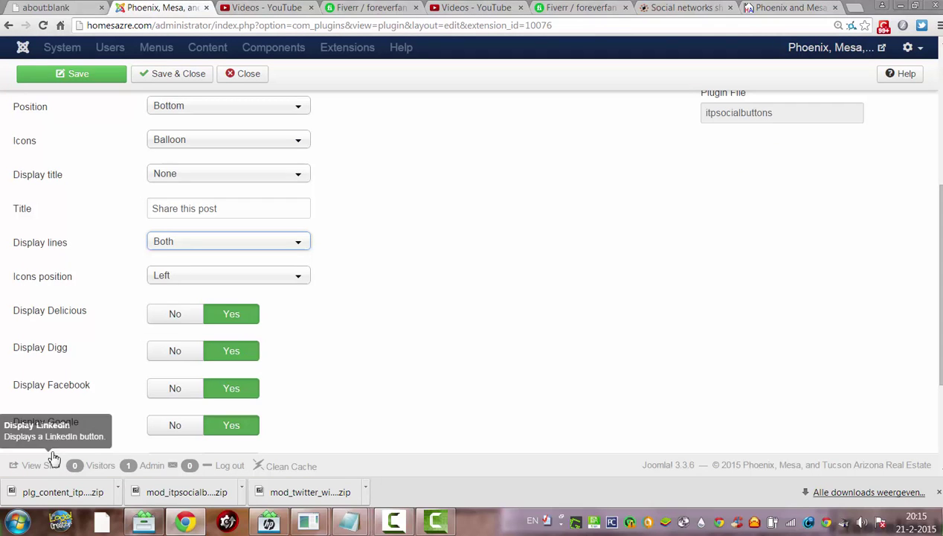
{"action": "left_click", "coordinate": [172, 243]}
{"action": "left_click", "coordinate": [173, 262]}
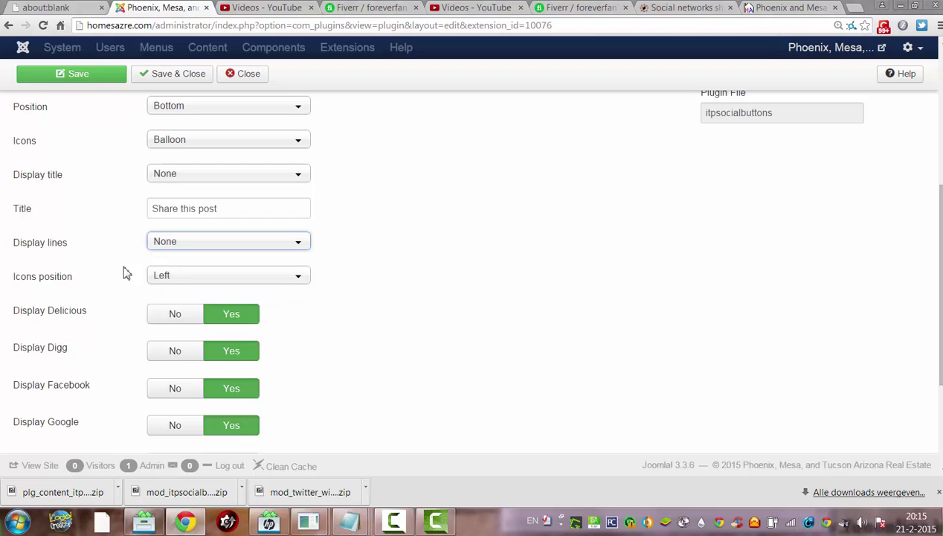
{"action": "left_click", "coordinate": [105, 81]}
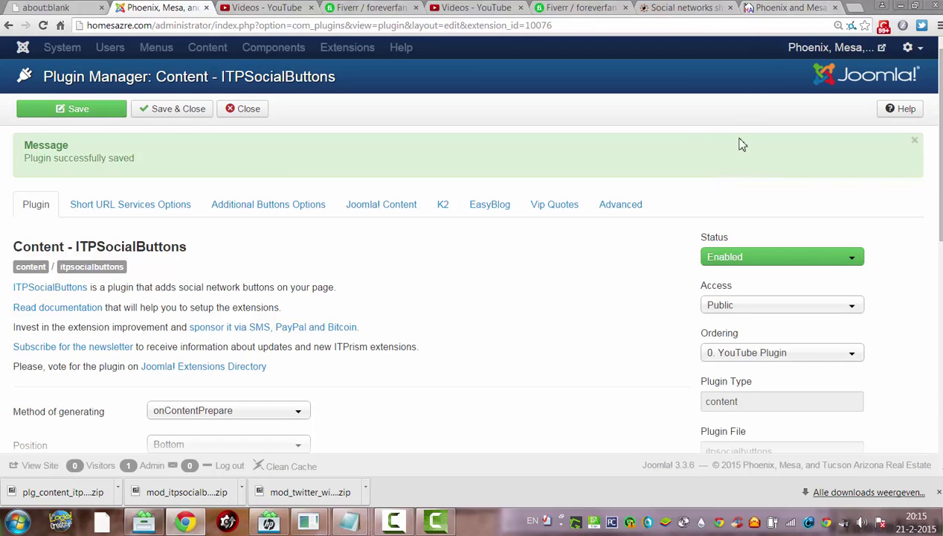
Step: Reload the "Appraisal Issues!" article and check the lines around its sharing buttons
{"action": "left_click", "coordinate": [759, 10]}
{"action": "left_click", "coordinate": [746, 26]}
{"action": "key", "text": "Return"}
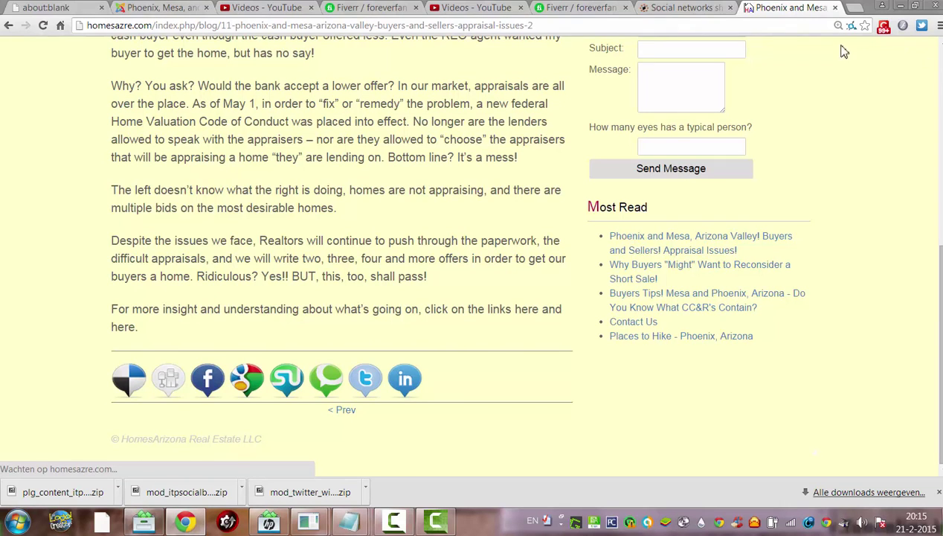
{"action": "scroll", "coordinate": [472, 253], "scroll_direction": "down", "scroll_amount": 5}
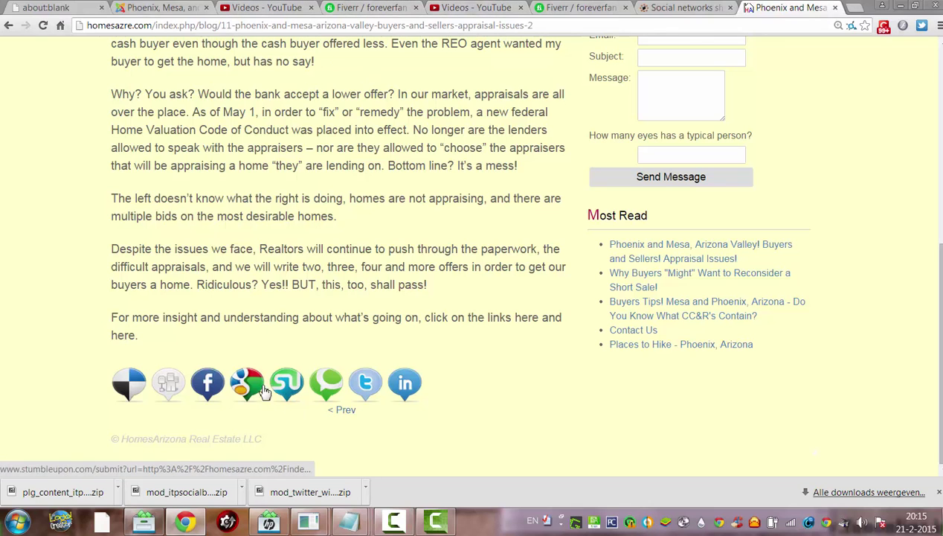
Step: Return to the plugin settings, set the icons to Handdrawn and save the plugin
{"action": "left_click", "coordinate": [165, 12]}
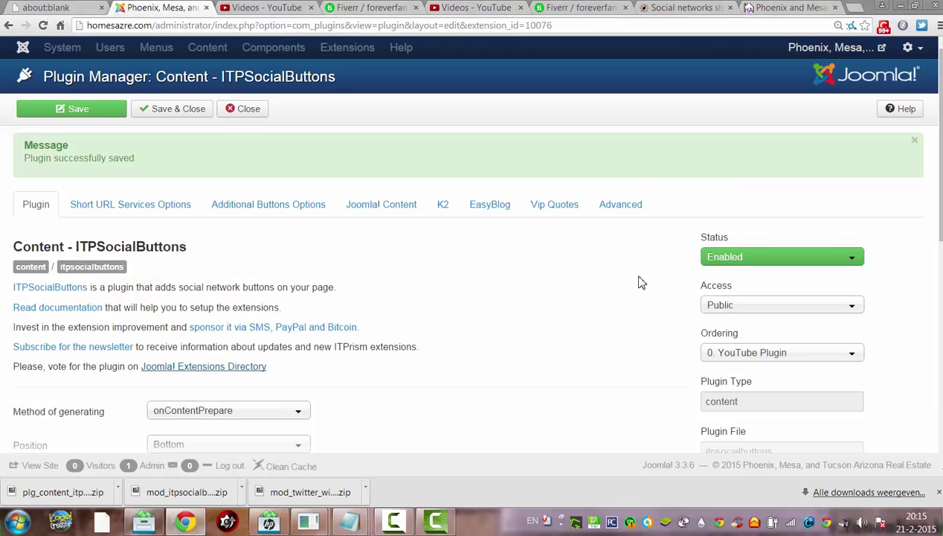
{"action": "scroll", "coordinate": [428, 246], "scroll_direction": "down", "scroll_amount": 4}
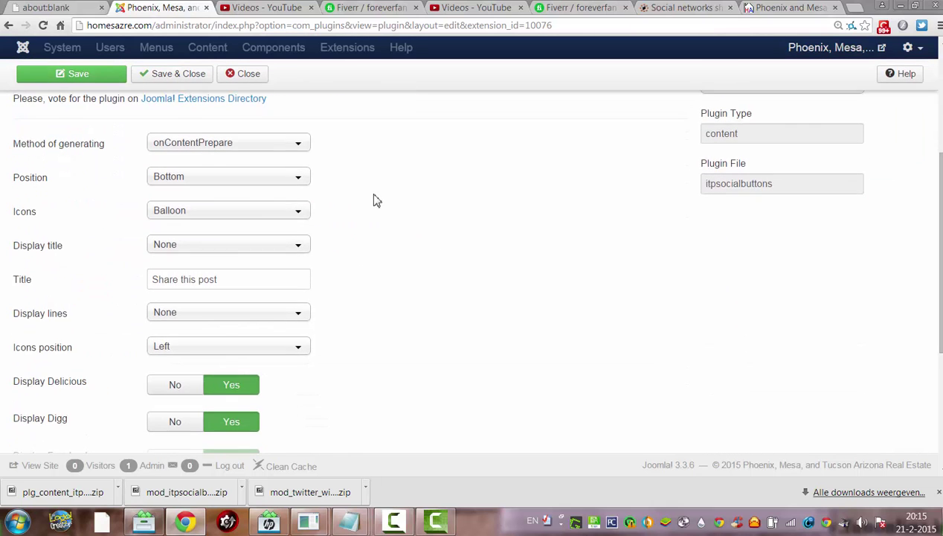
{"action": "left_click", "coordinate": [192, 215]}
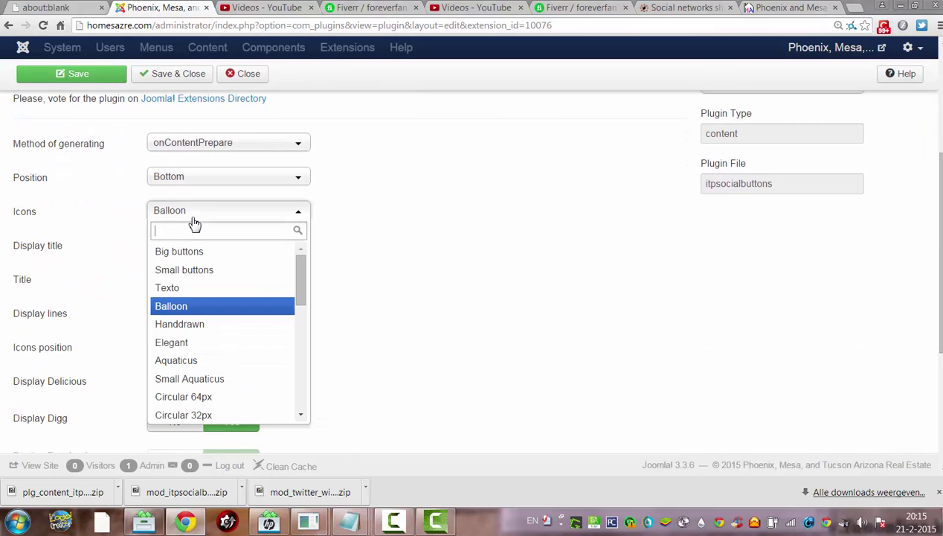
{"action": "left_click", "coordinate": [195, 332]}
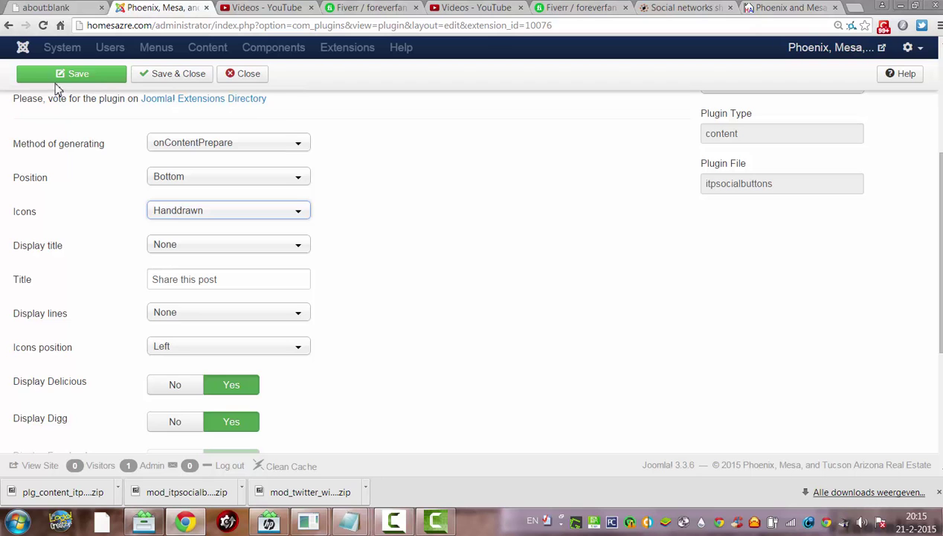
{"action": "left_click", "coordinate": [31, 77]}
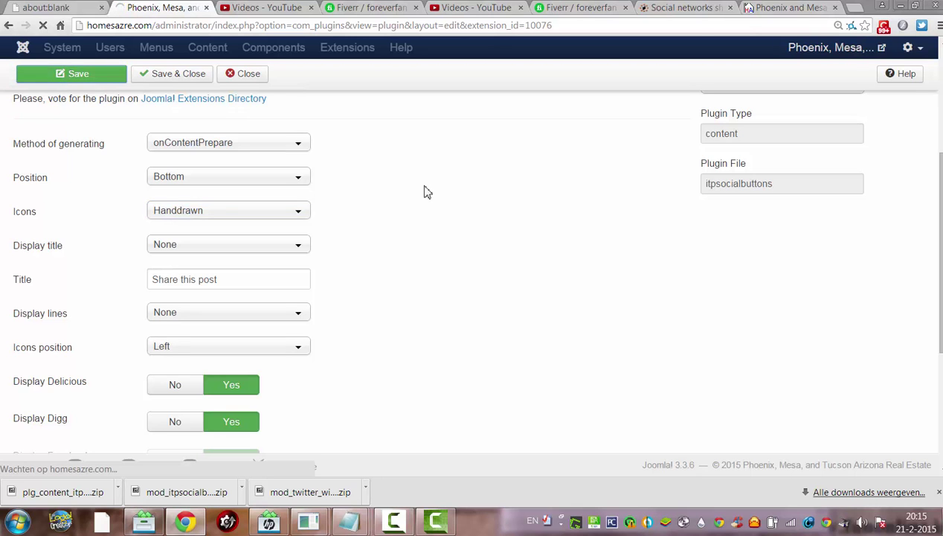
Step: Reload the "Appraisal Issues!" article and check how the Handdrawn sharing icons look
{"action": "left_click", "coordinate": [797, 10]}
{"action": "left_click", "coordinate": [786, 28]}
{"action": "key", "text": "Return"}
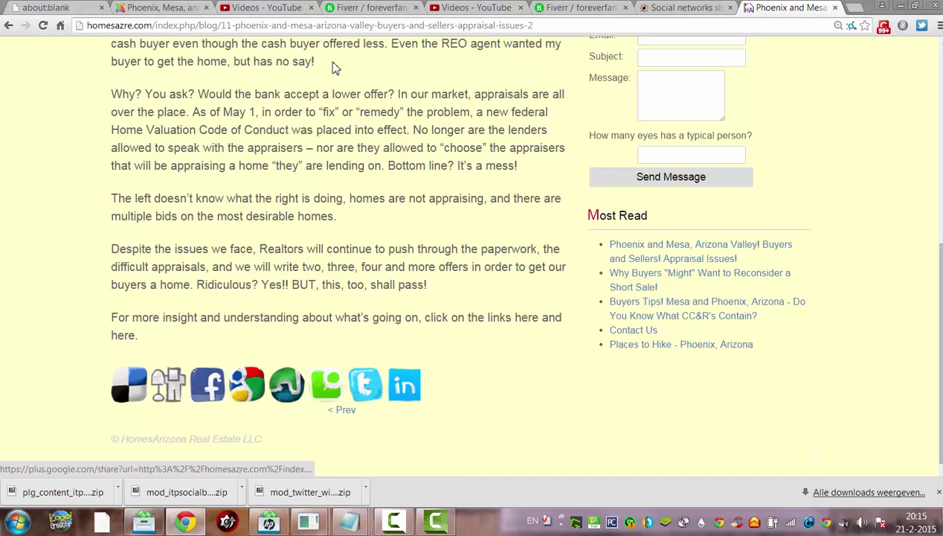
Step: Return to the plugin settings, set the icons to Aquaticus and save the plugin
{"action": "left_click", "coordinate": [160, 6]}
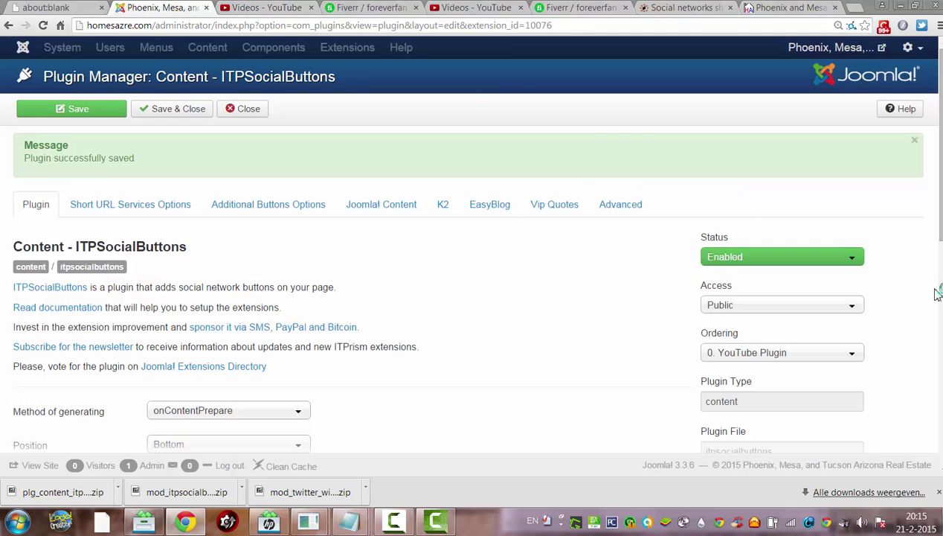
{"action": "scroll", "coordinate": [941, 296], "scroll_direction": "down", "scroll_amount": 3}
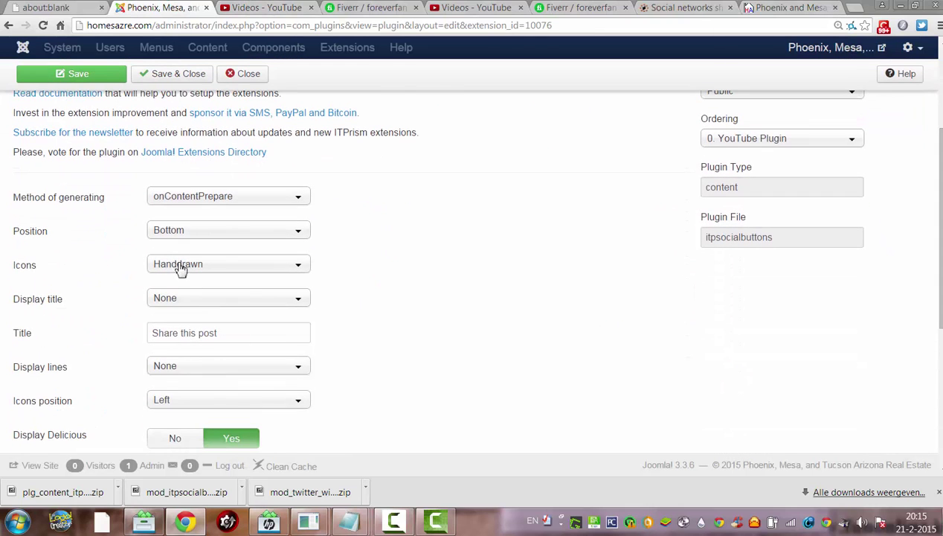
{"action": "left_click", "coordinate": [192, 269]}
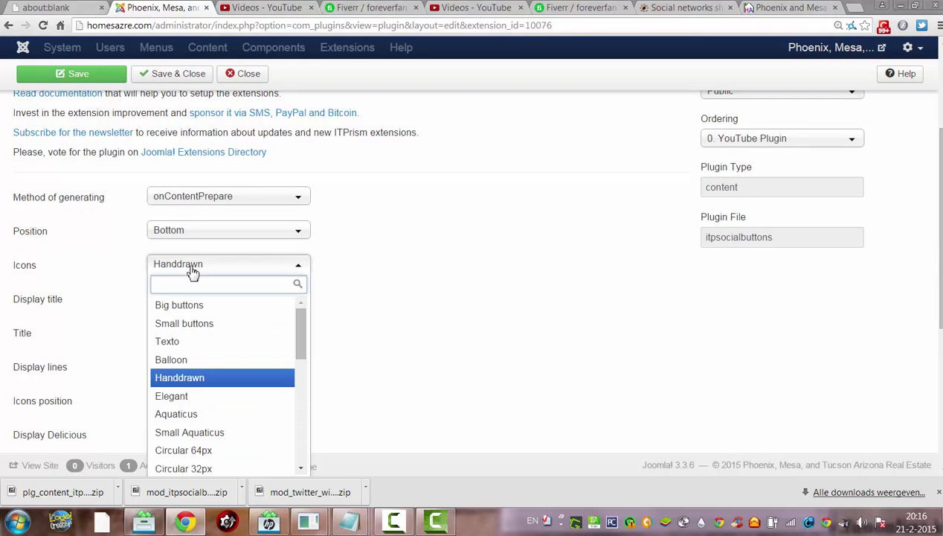
{"action": "left_click", "coordinate": [186, 413]}
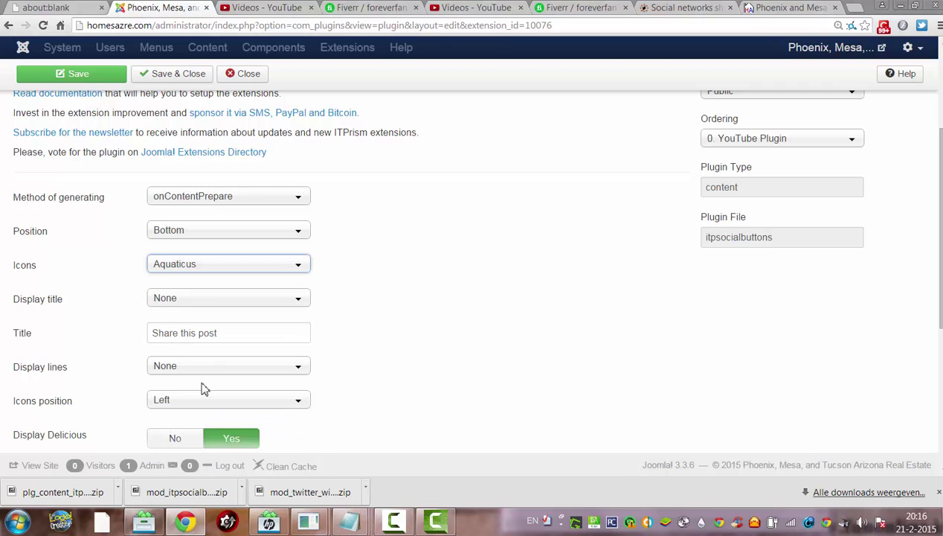
{"action": "left_click", "coordinate": [82, 77]}
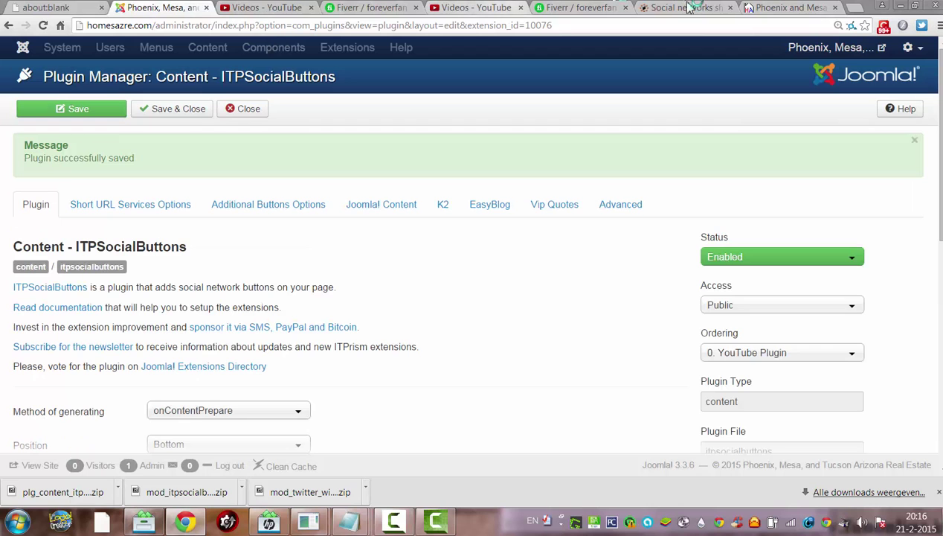
Step: Reload the "Appraisal Issues!" article and check how the Aquaticus sharing icons look
{"action": "left_click", "coordinate": [784, 7]}
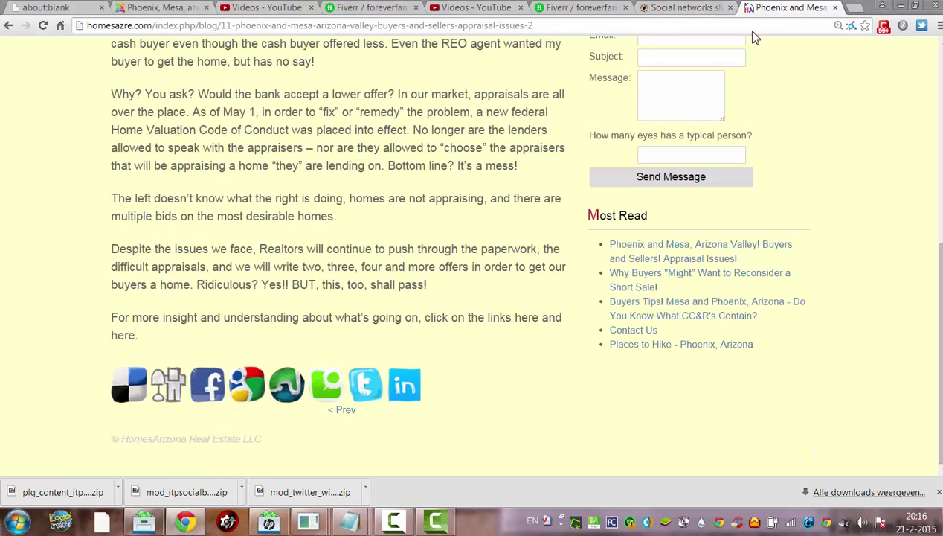
{"action": "key", "text": "Return"}
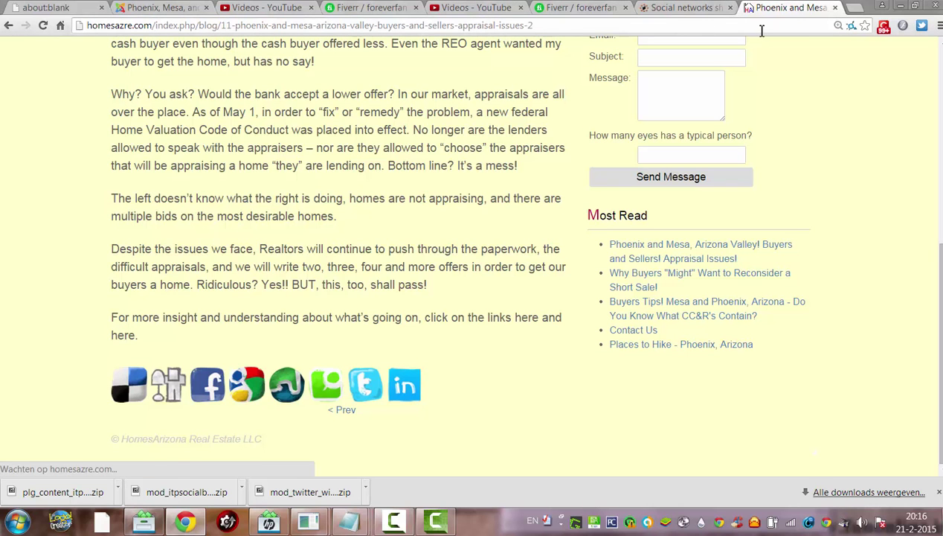
{"action": "scroll", "coordinate": [930, 148], "scroll_direction": "down", "scroll_amount": 5}
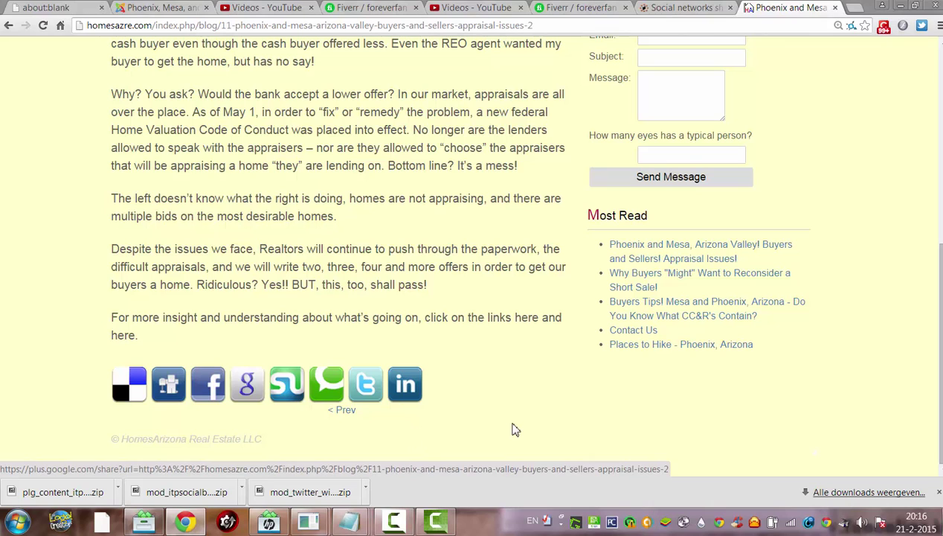
{"action": "left_click", "coordinate": [397, 524]}
{"action": "left_click", "coordinate": [436, 520]}
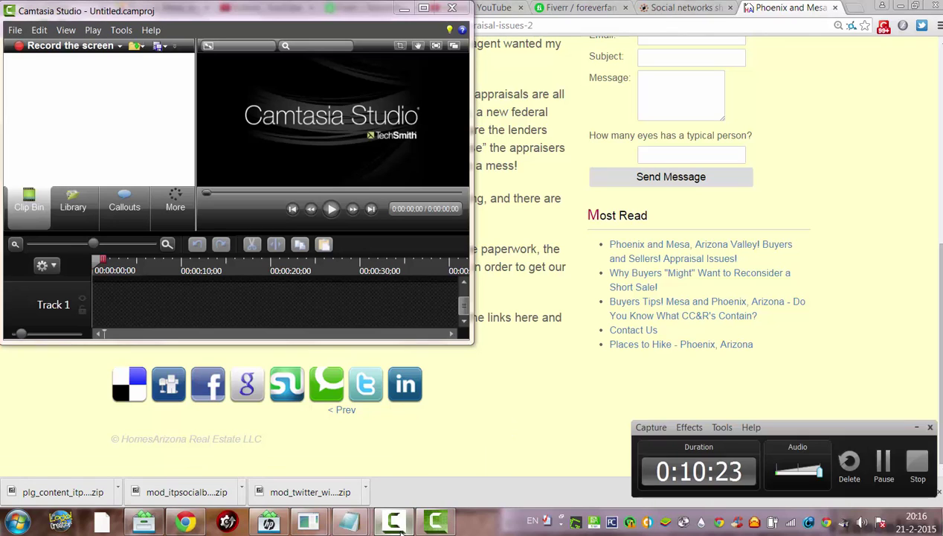